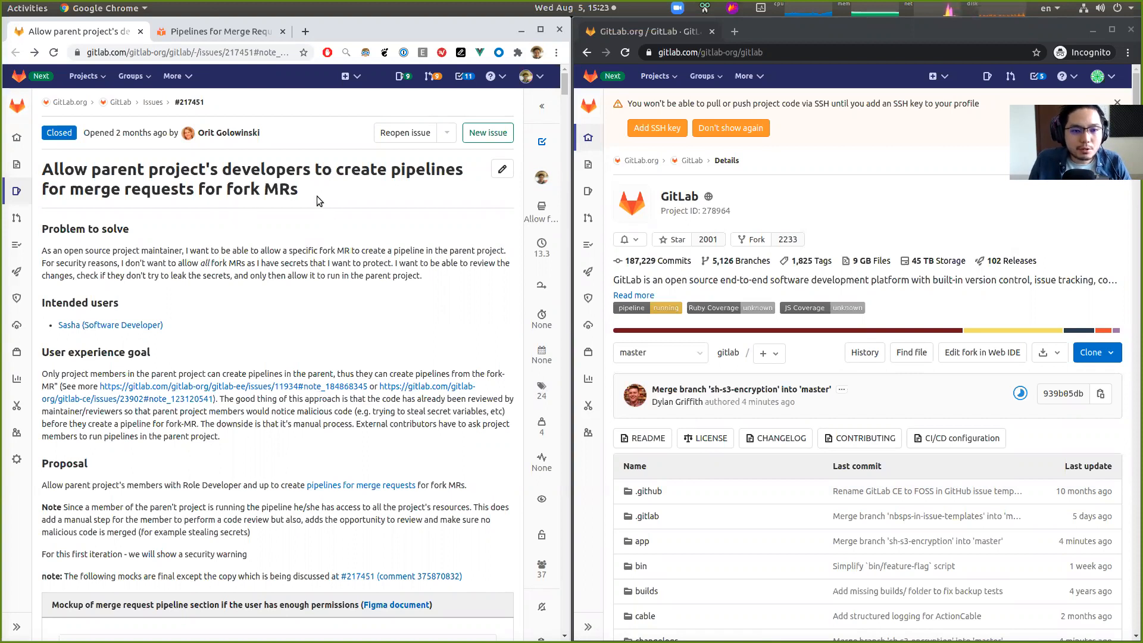
- Read the issue's title and problem description about letting parent project developers run pipelines for fork merge requests
drag(299, 190, 198, 190)
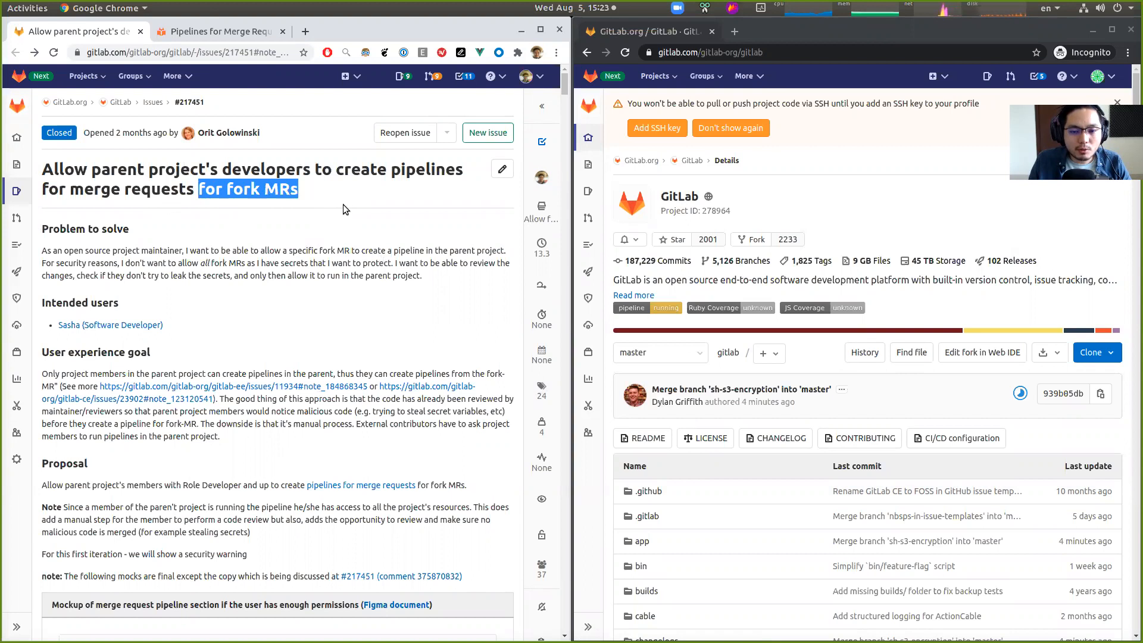
click(303, 184)
drag(47, 169, 306, 188)
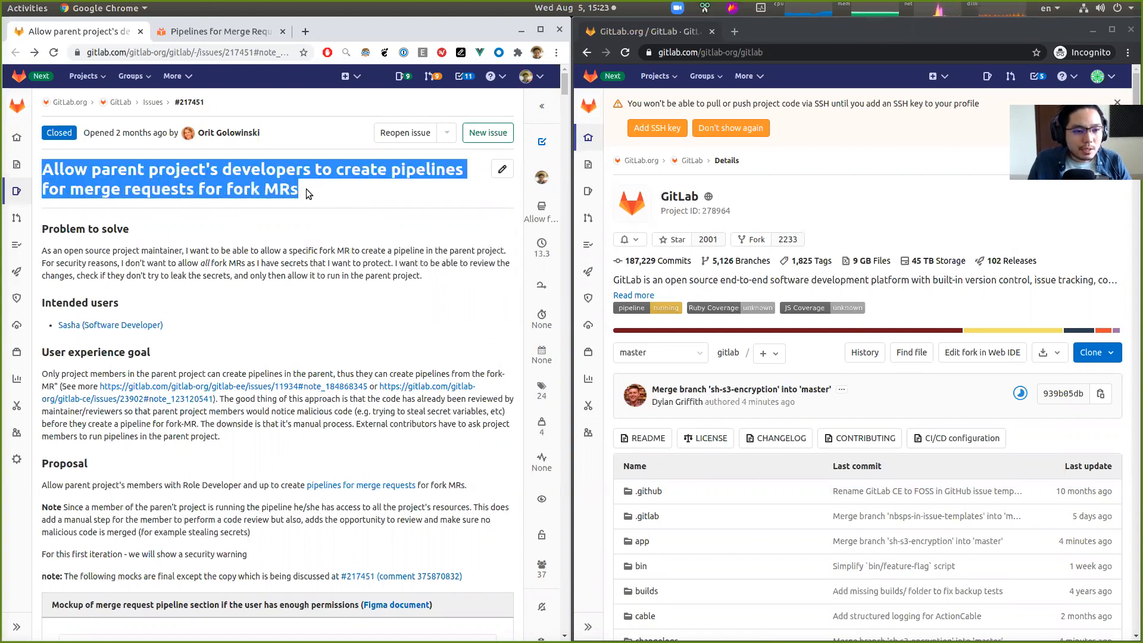
click(306, 188)
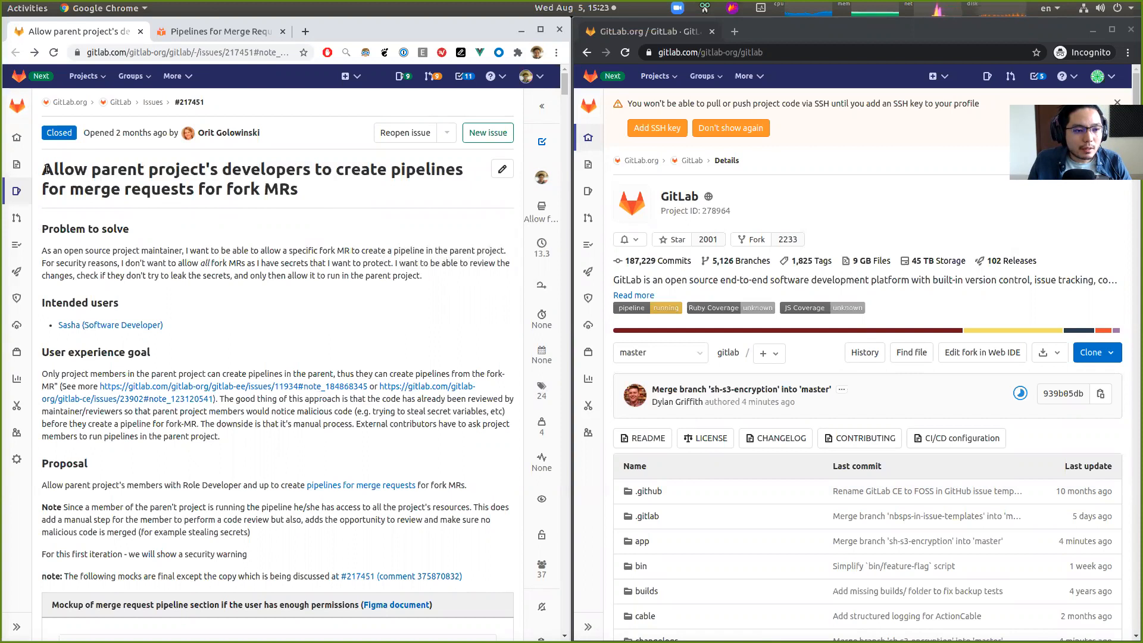
drag(47, 170, 294, 202)
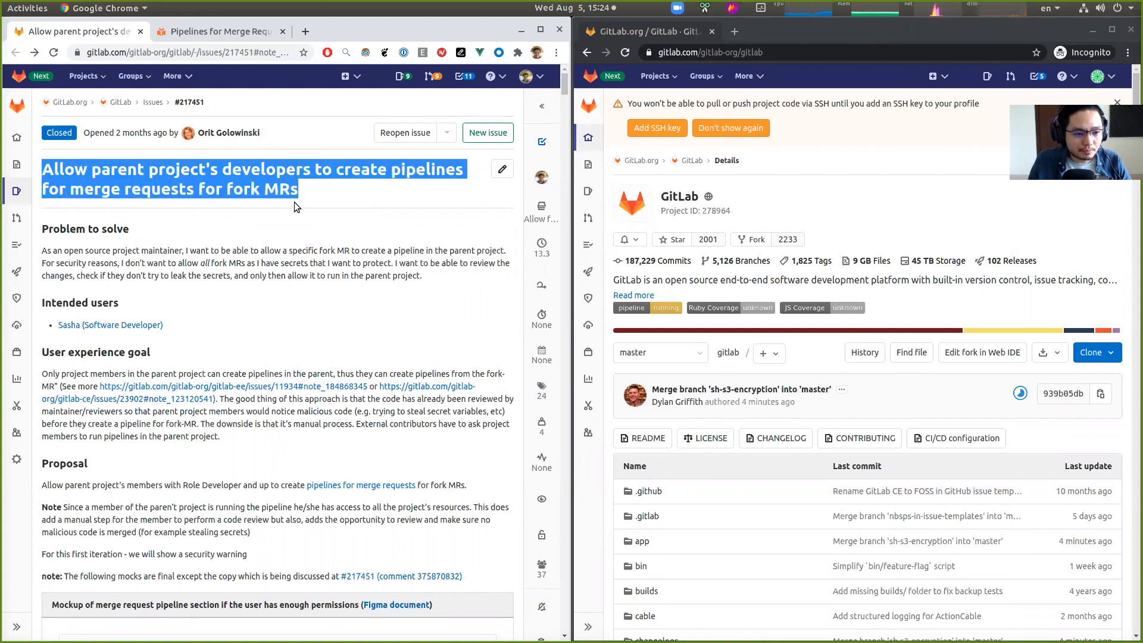
click(146, 260)
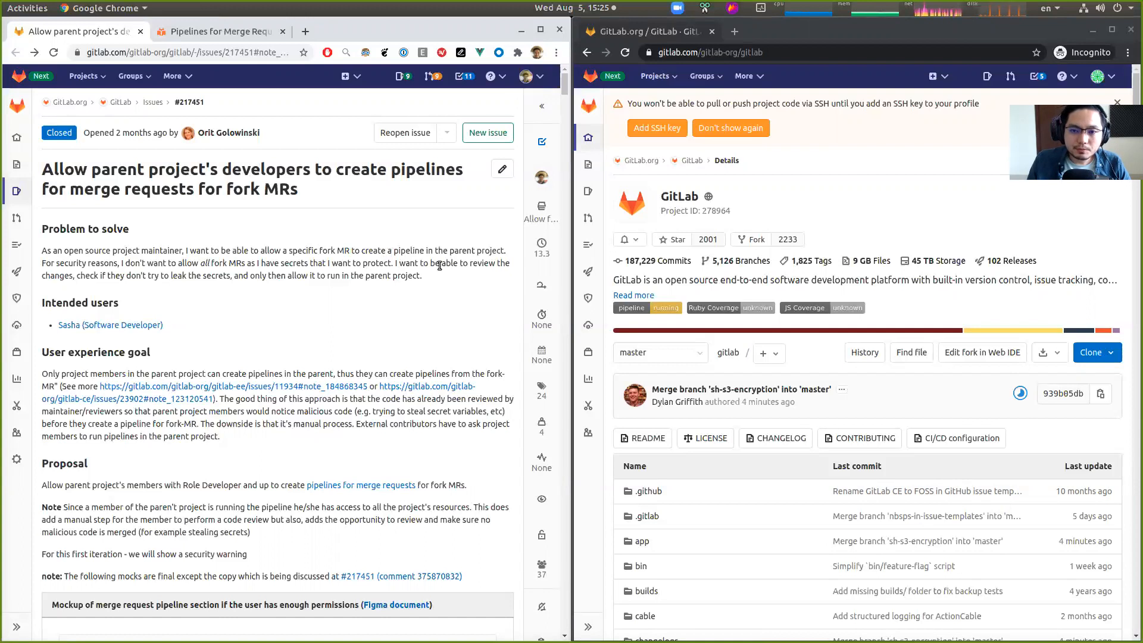
- Check which account is signed in on each browser window and review the GitLab project page
click(780, 178)
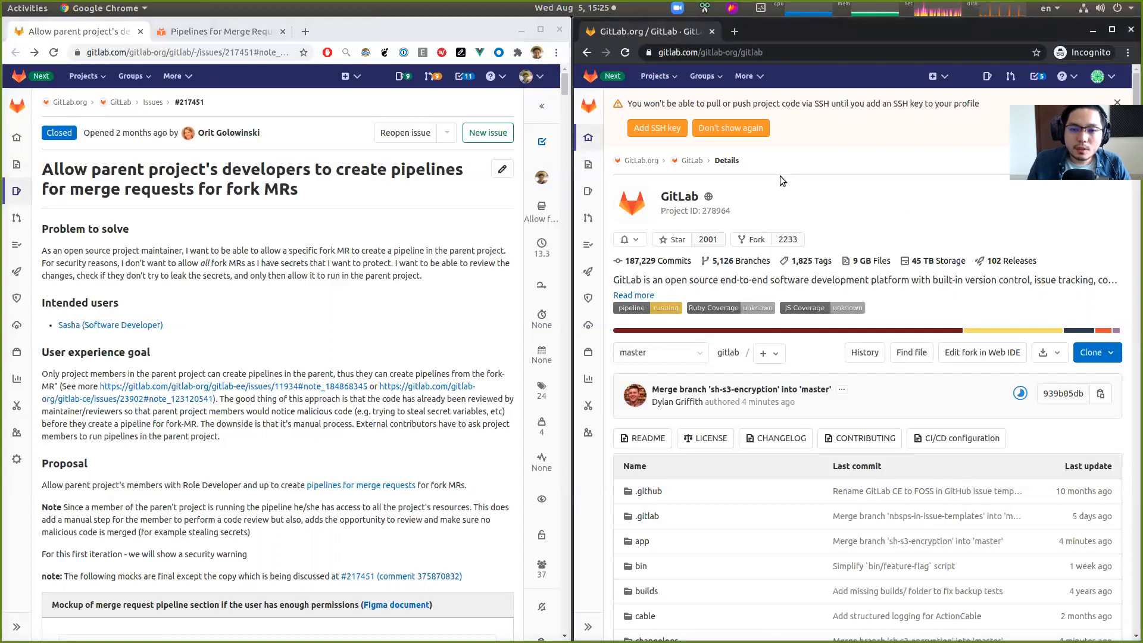
click(307, 264)
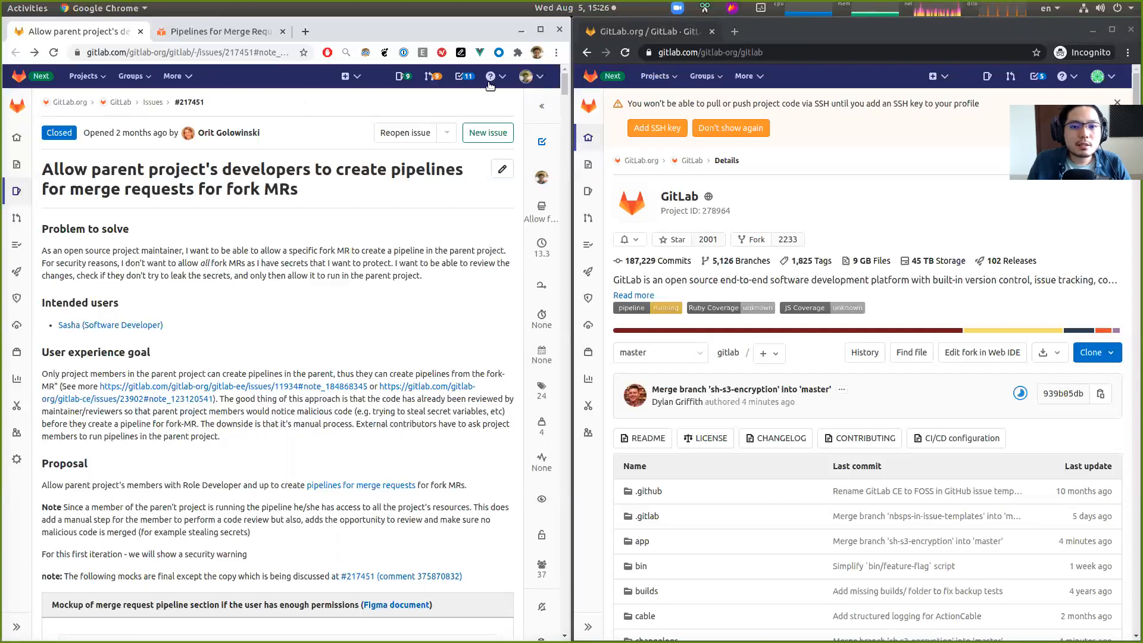
click(525, 82)
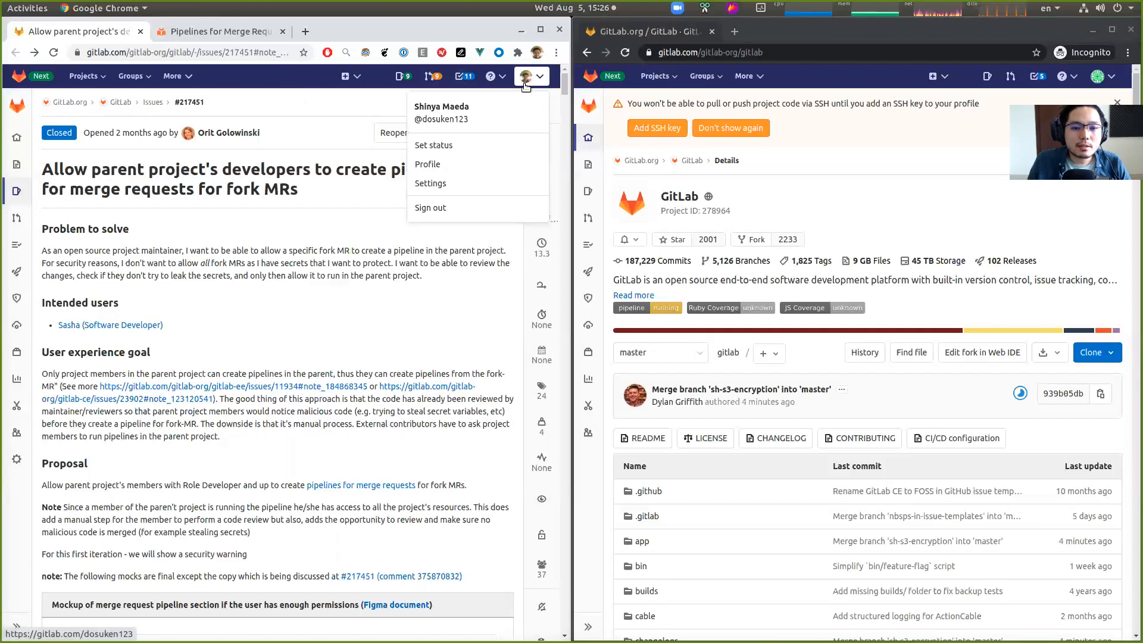
click(253, 302)
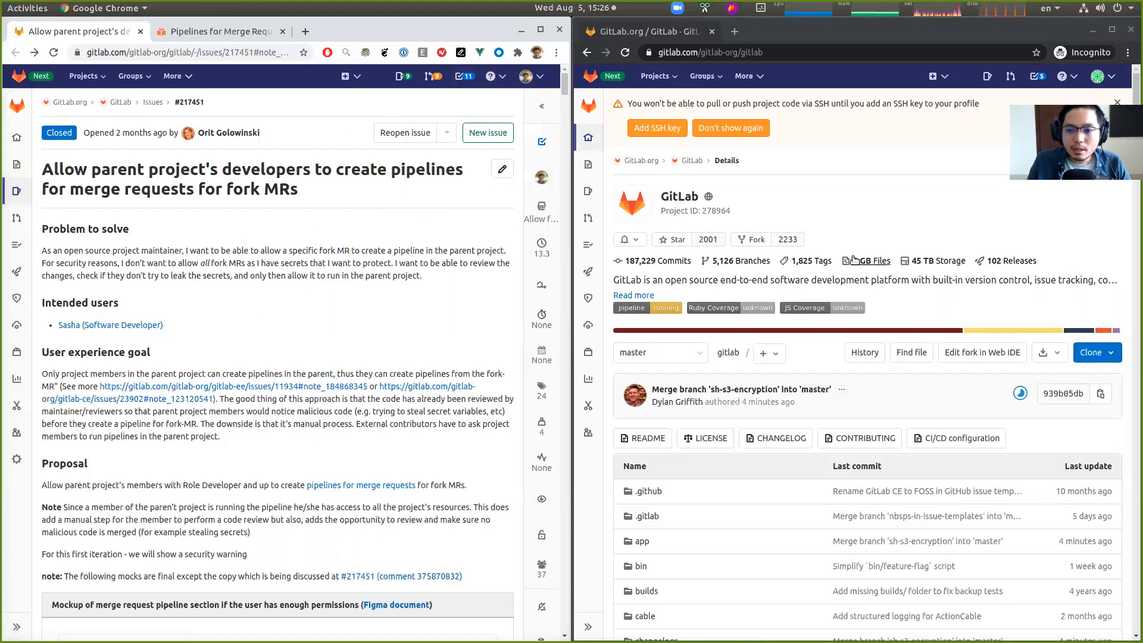
click(897, 216)
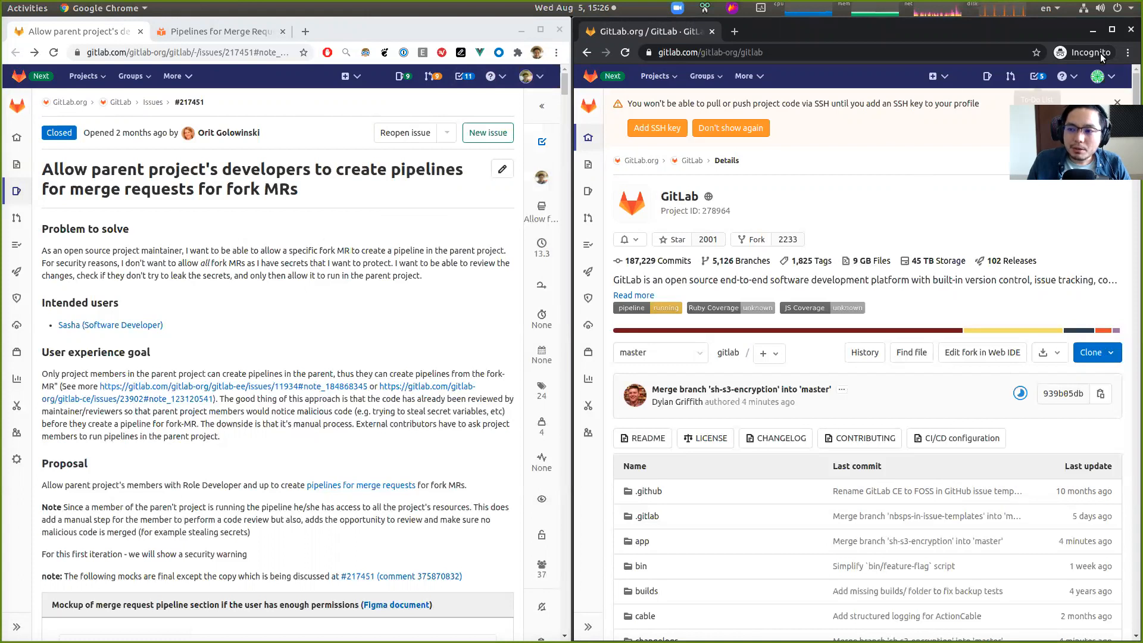
click(1098, 76)
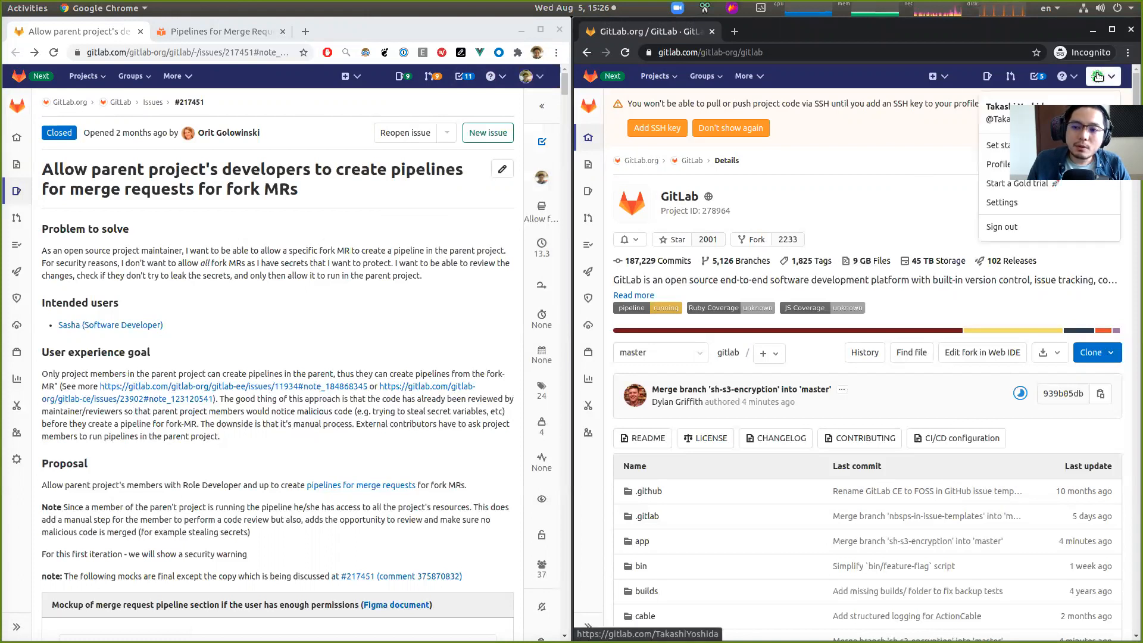
click(1097, 77)
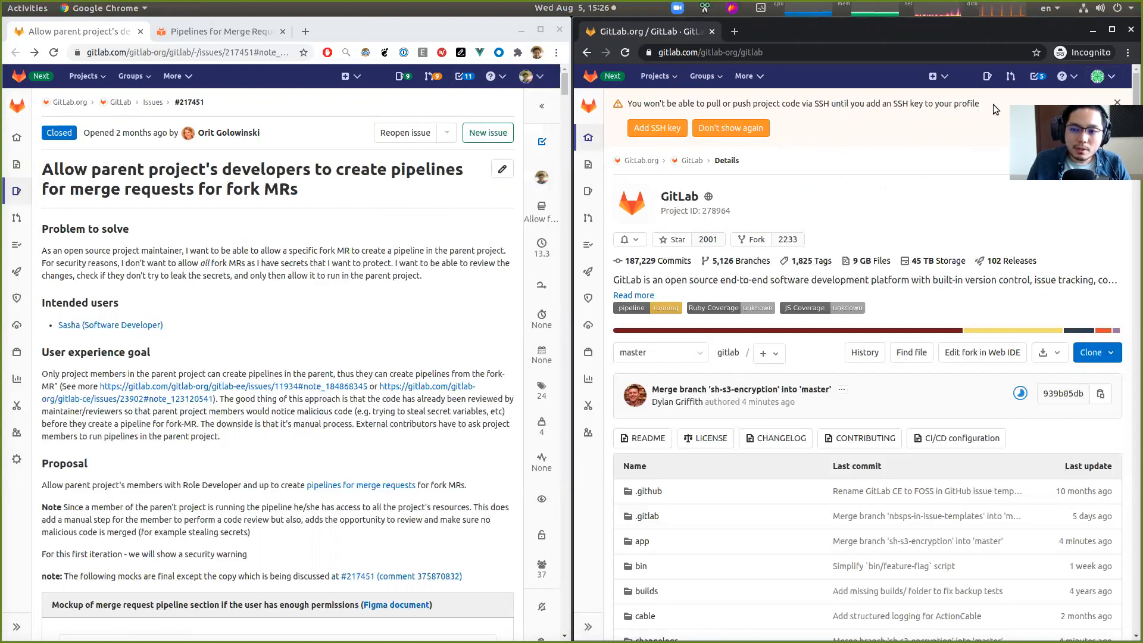
double_click(674, 197)
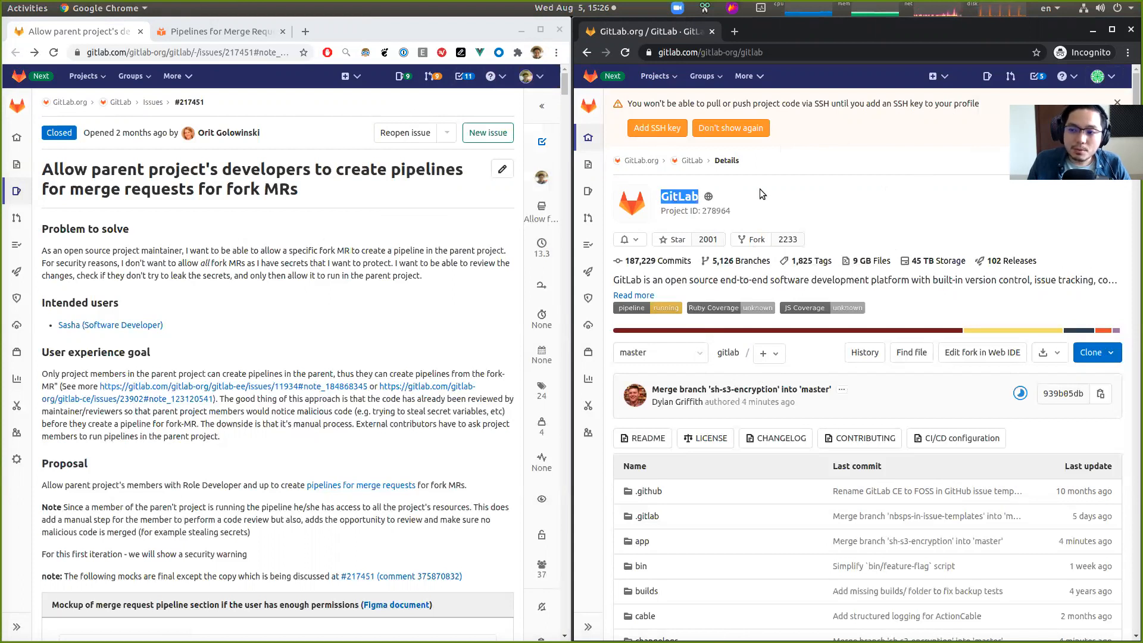
click(782, 187)
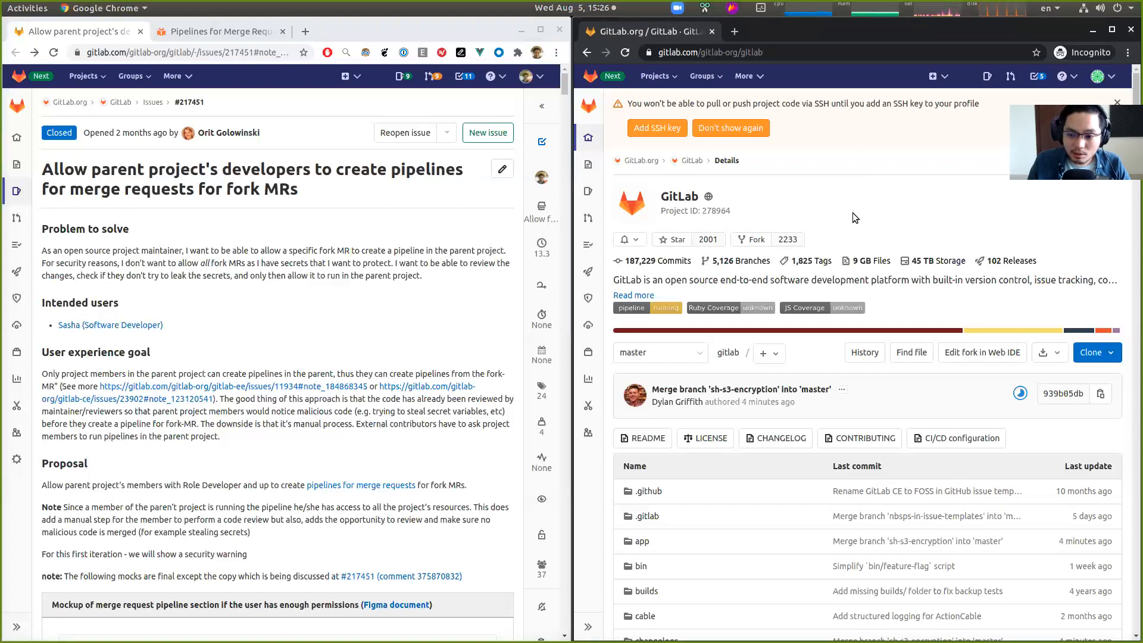
scroll(848, 205, down, 5)
scroll(810, 256, up, 5)
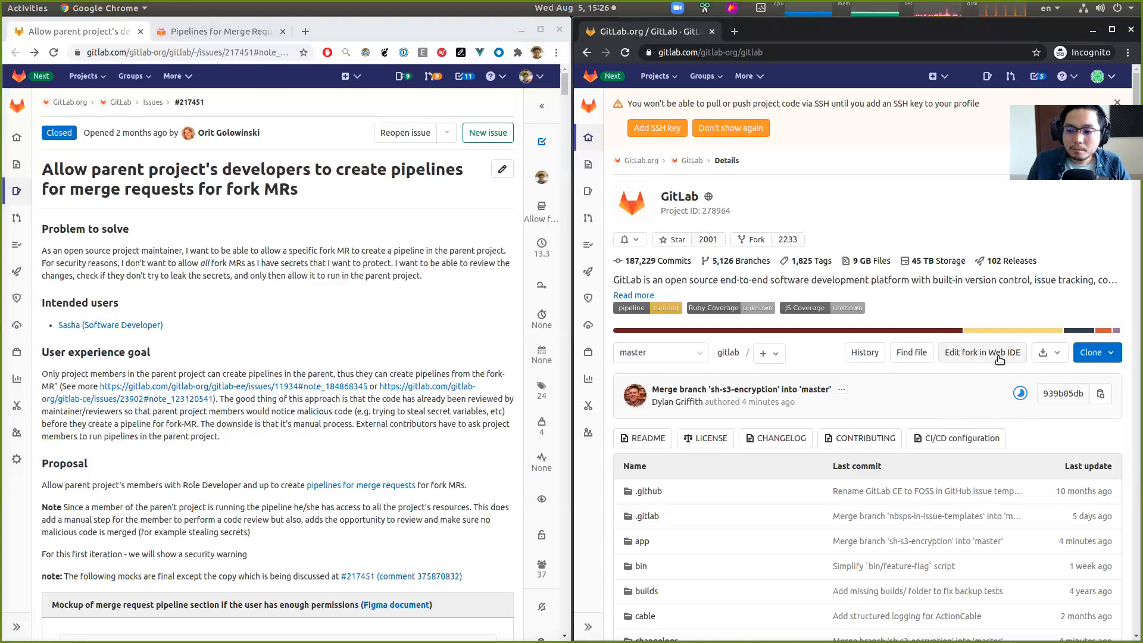
- Open the fork in the Web IDE and open app/services/ci/parse_dotenv_artifact_service.rb
click(974, 357)
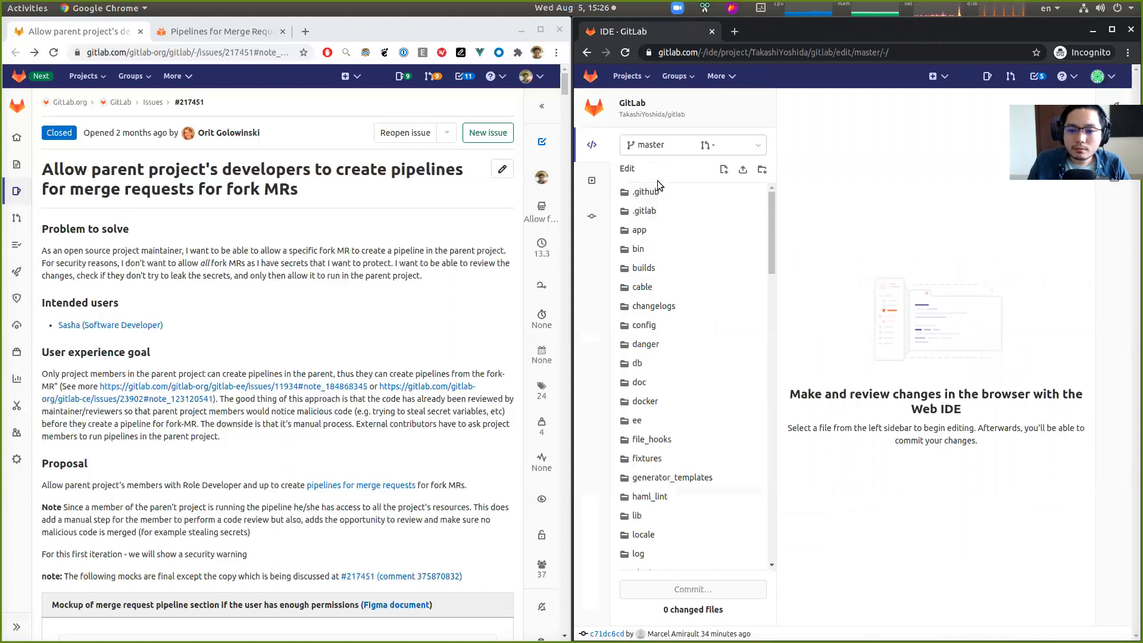
click(672, 231)
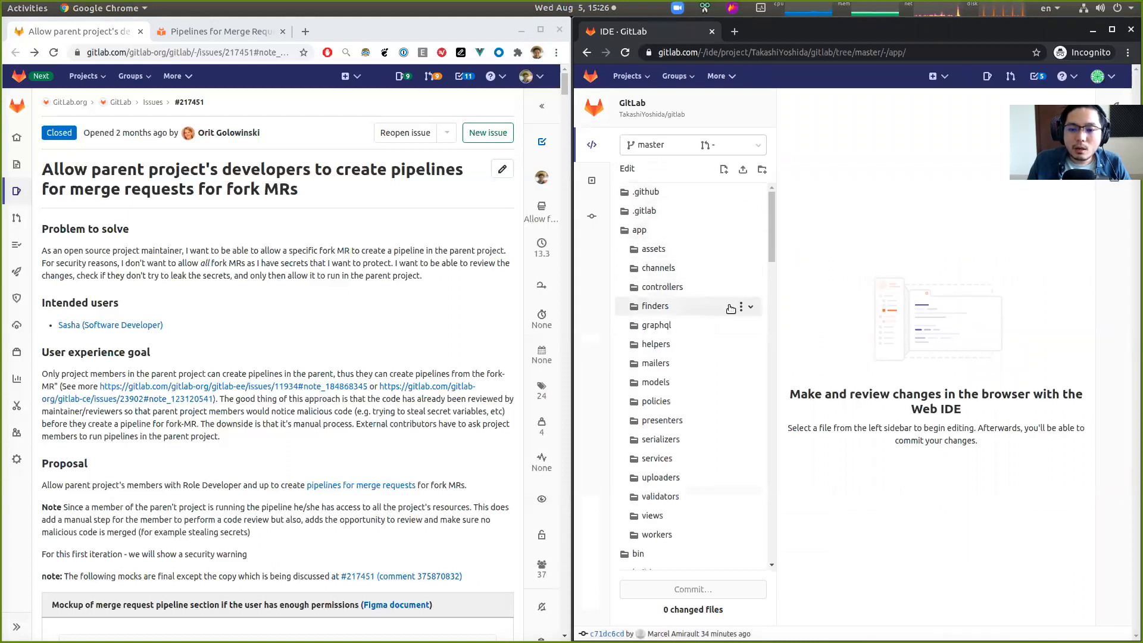
scroll(701, 334, down, 3)
scroll(688, 357, up, 4)
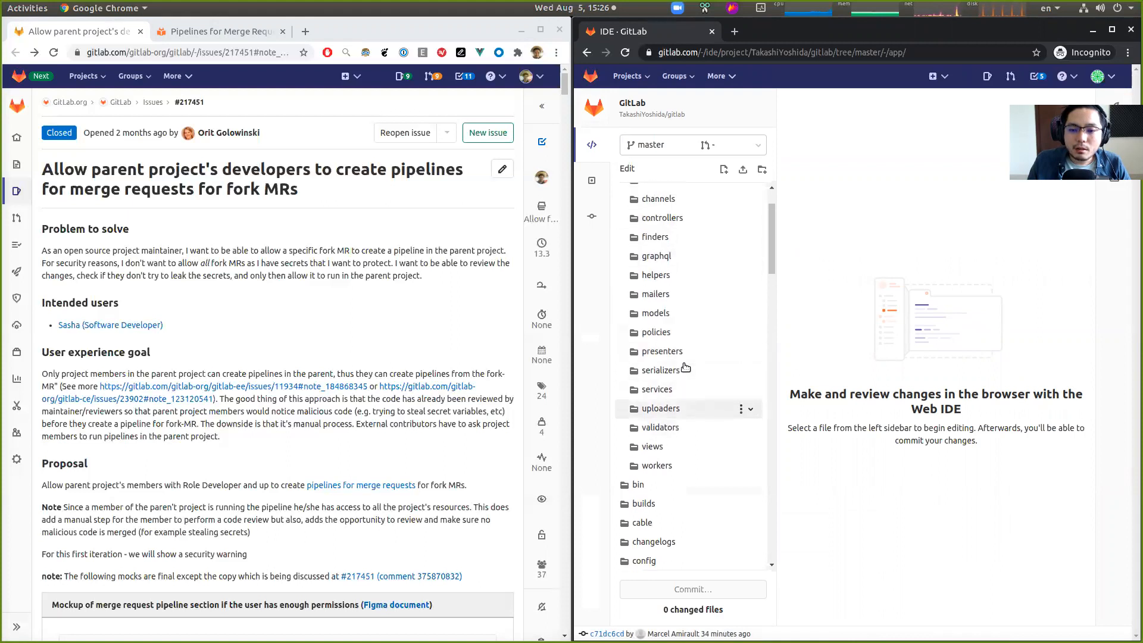
scroll(685, 368, down, 10)
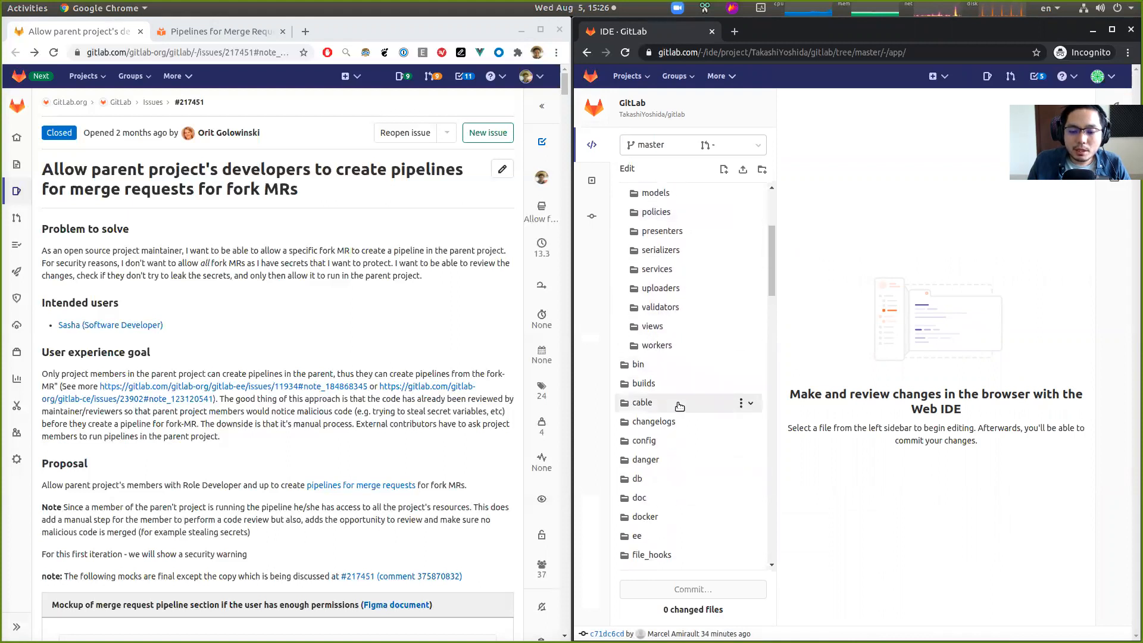
scroll(682, 351, up, 7)
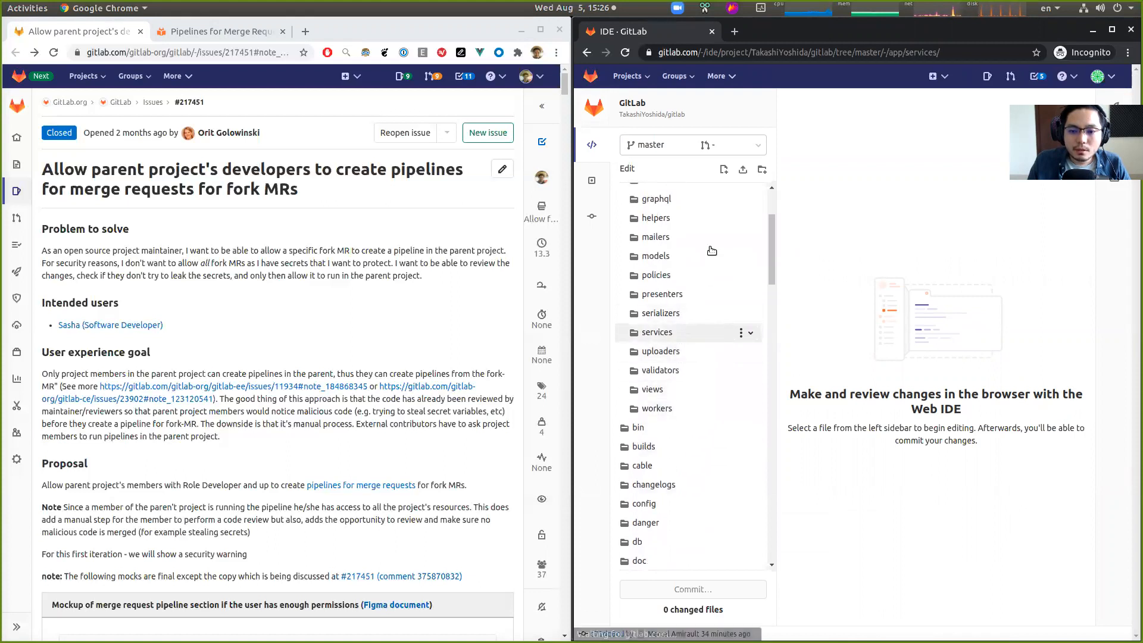
click(694, 330)
scroll(700, 322, down, 1)
scroll(700, 322, down, 6)
click(689, 328)
scroll(708, 404, down, 4)
scroll(711, 387, up, 3)
scroll(711, 357, down, 5)
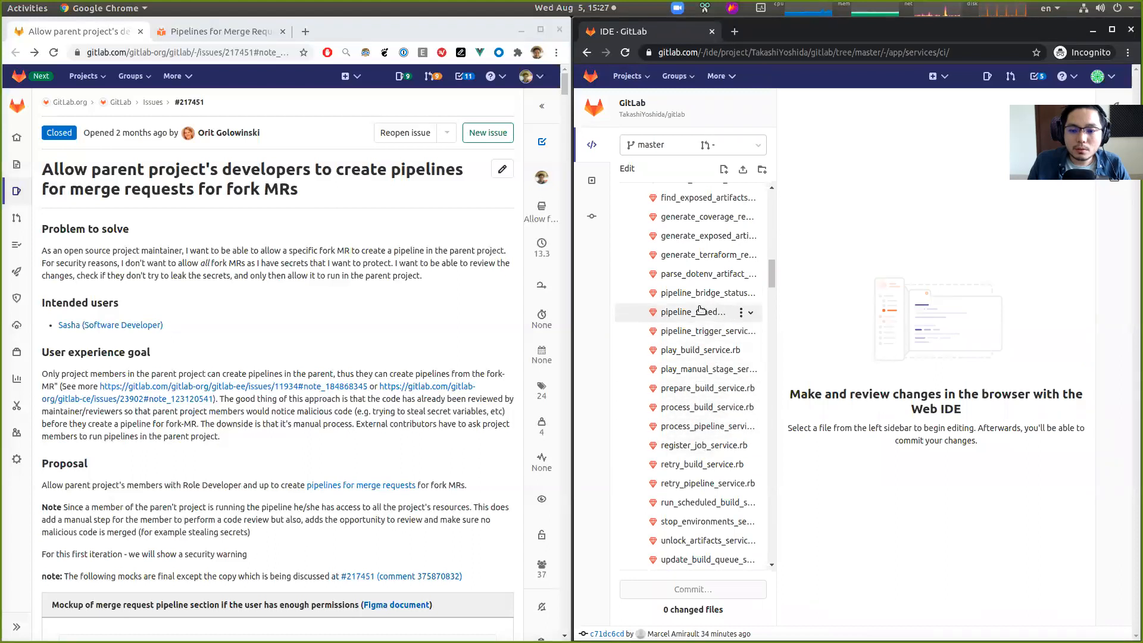
click(702, 274)
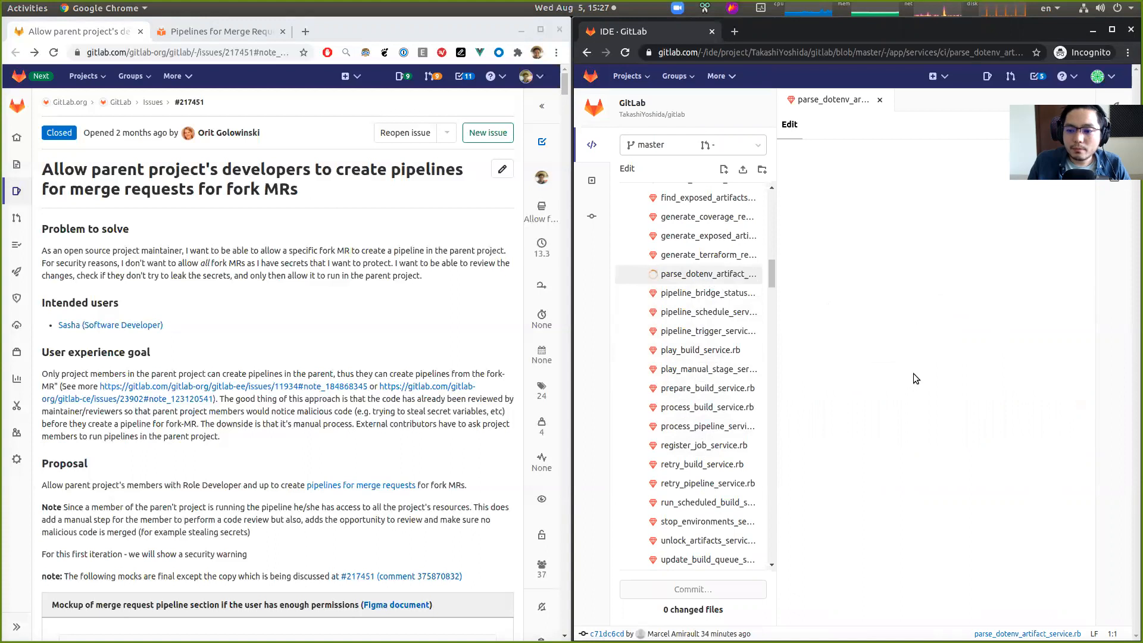
- Make the key pattern in scan_line! non-greedy by adding ? after .* in line 57
click(905, 315)
scroll(908, 351, down, 6)
click(967, 517)
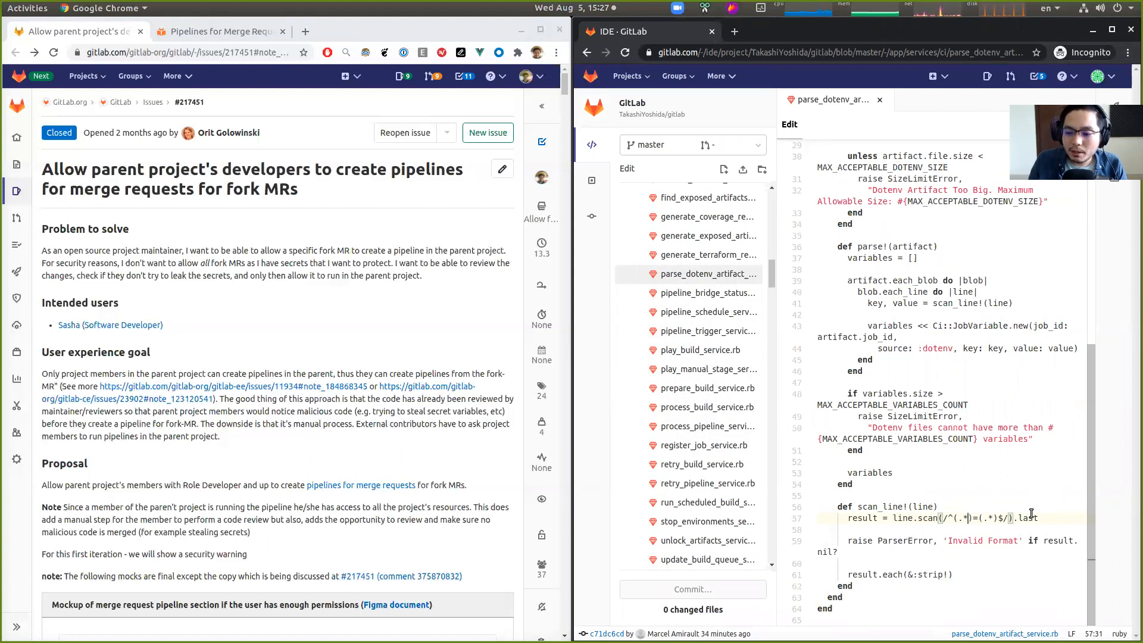
text(?)
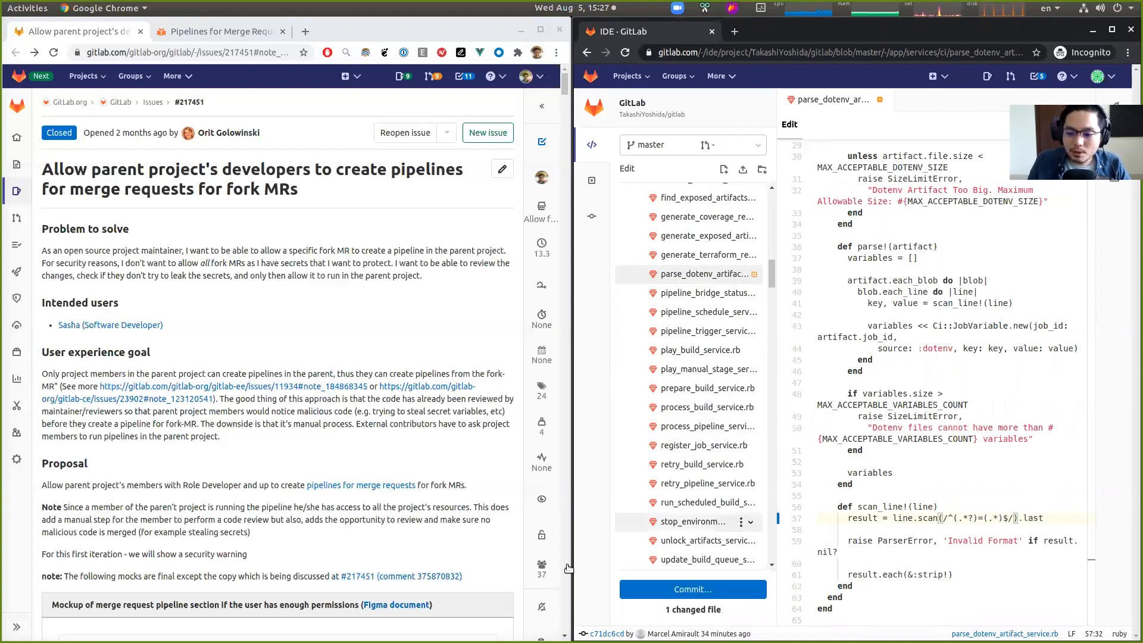
- Commit the change to a new branch with the option to start a new merge request
click(731, 590)
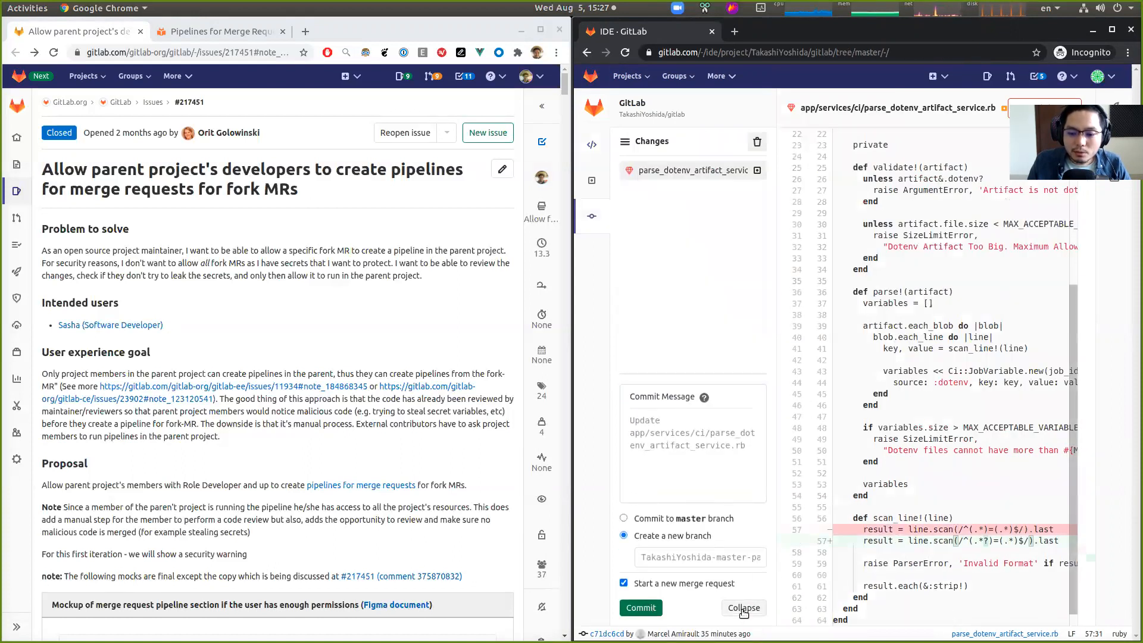
click(654, 609)
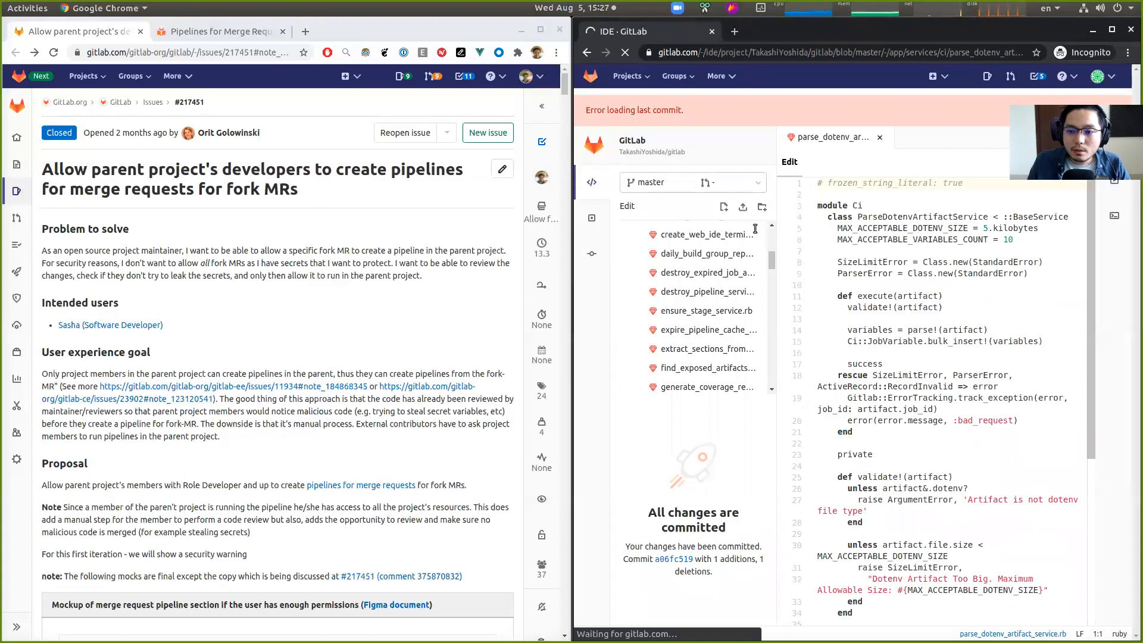
scroll(915, 427, down, 6)
scroll(729, 428, down, 10)
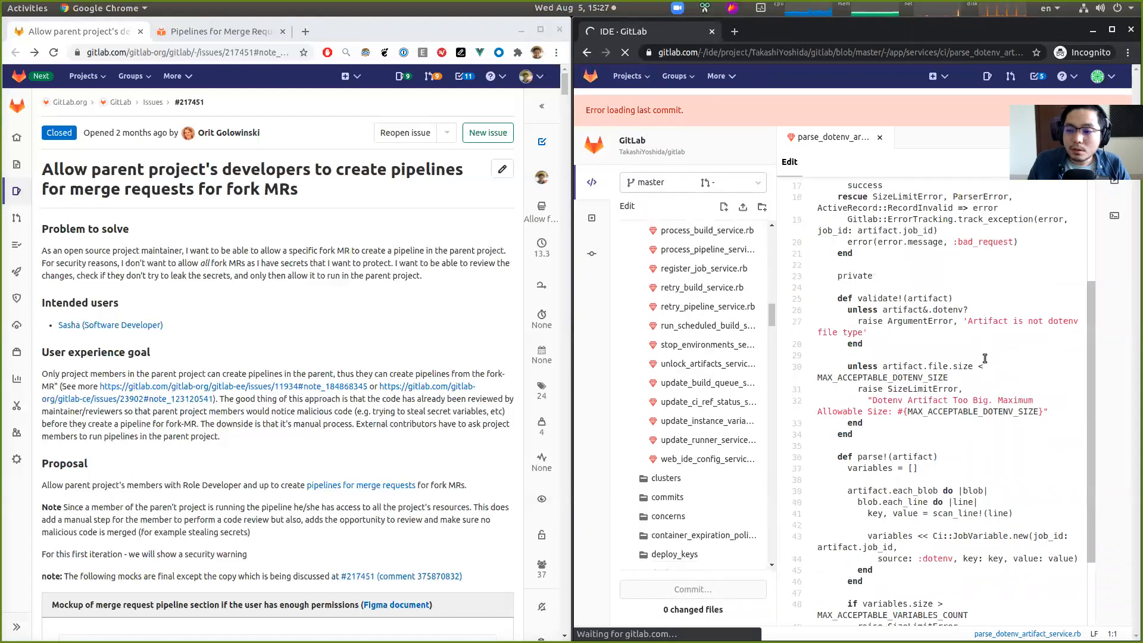
scroll(983, 360, up, 6)
scroll(983, 362, down, 10)
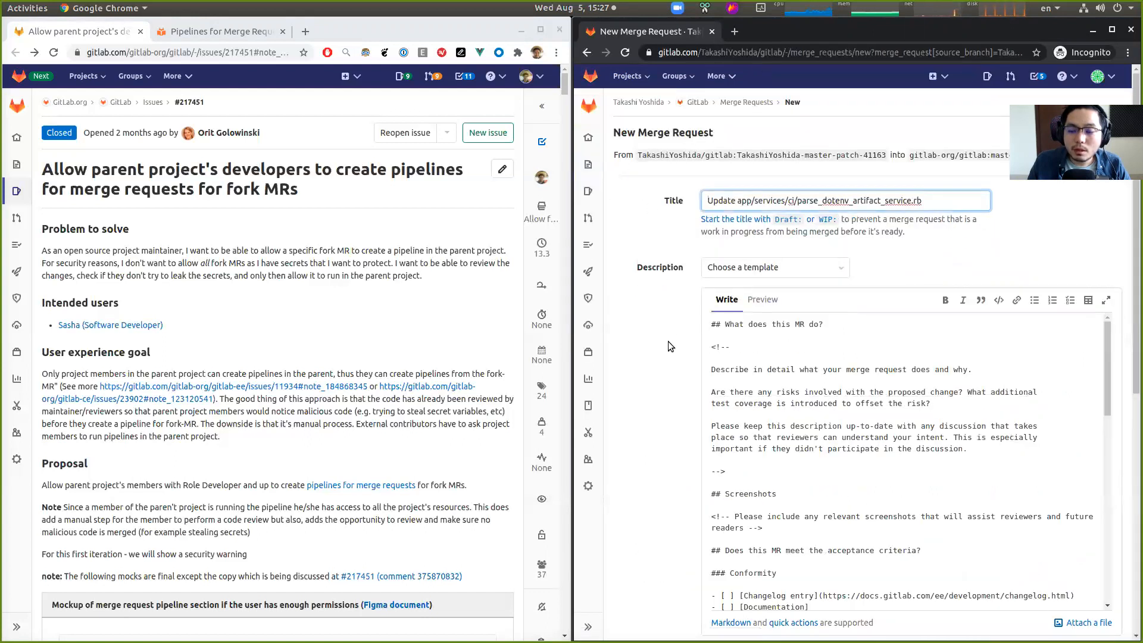
- Review the new merge request's source and target branches and submit it into gitlab-org/gitlab
click(667, 405)
scroll(664, 398, down, 7)
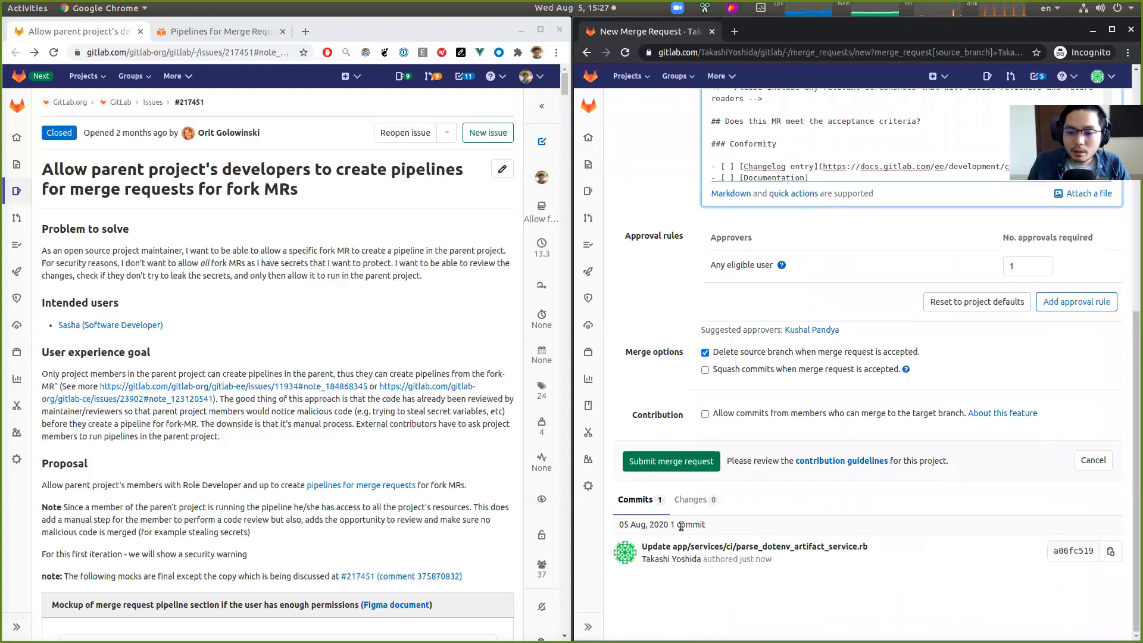
scroll(696, 463, up, 7)
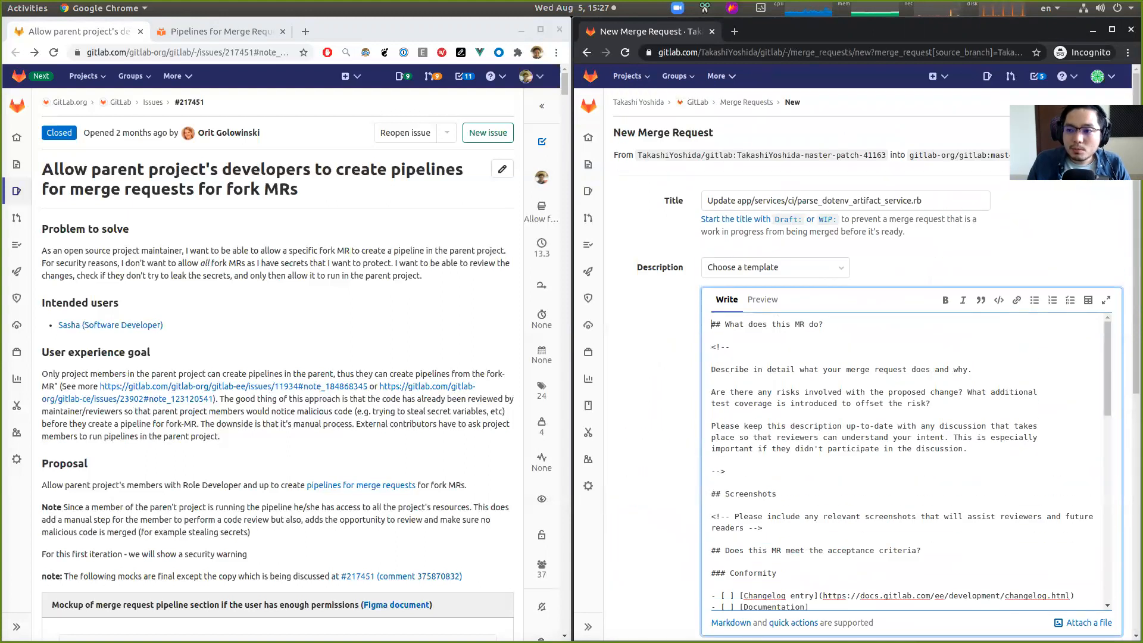
click(912, 152)
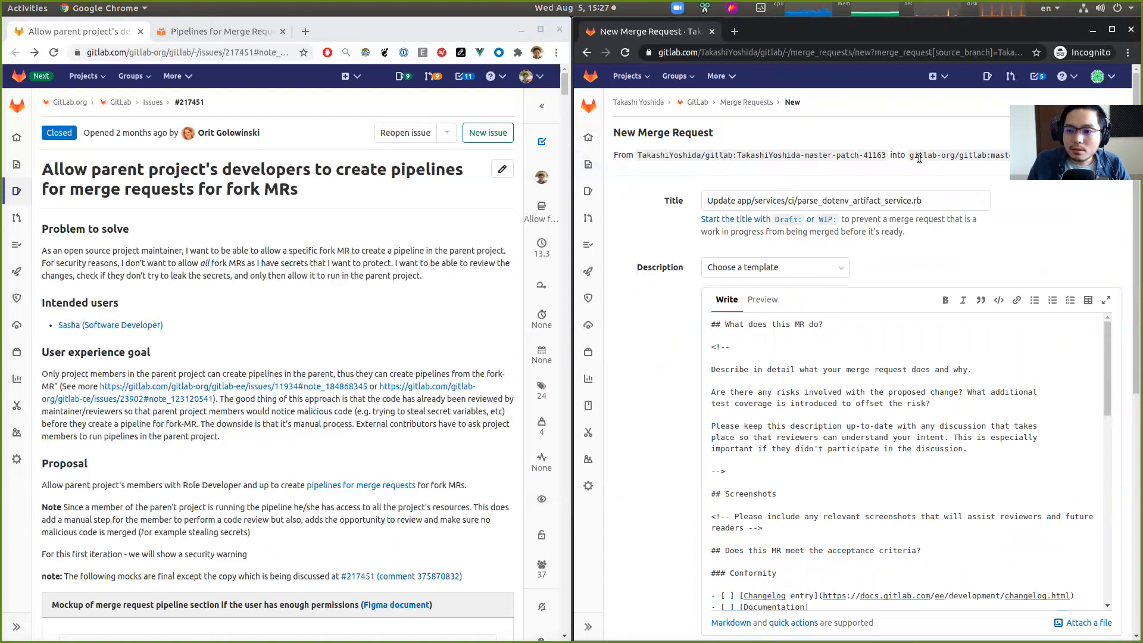
drag(913, 153, 1047, 155)
click(652, 544)
scroll(652, 544, down, 10)
click(701, 474)
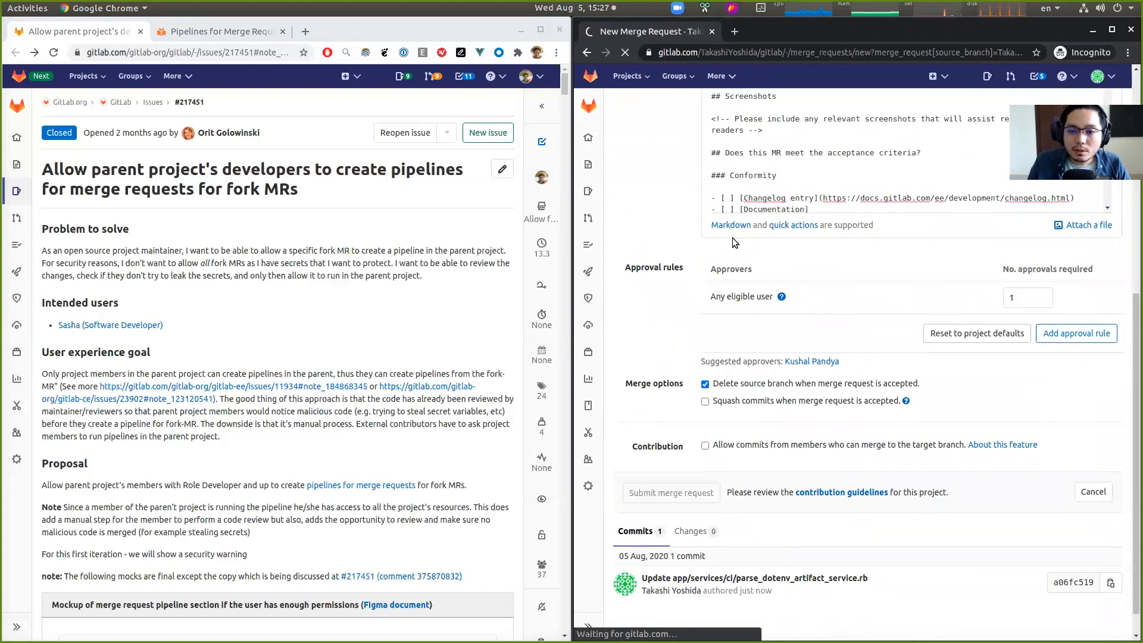
scroll(665, 319, up, 10)
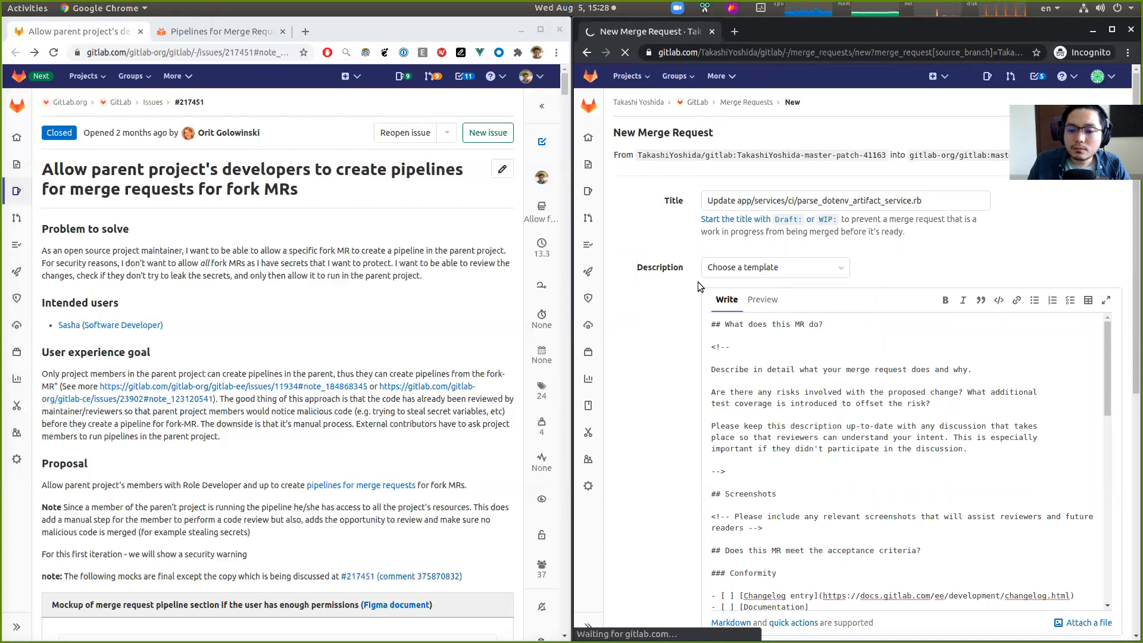
click(398, 250)
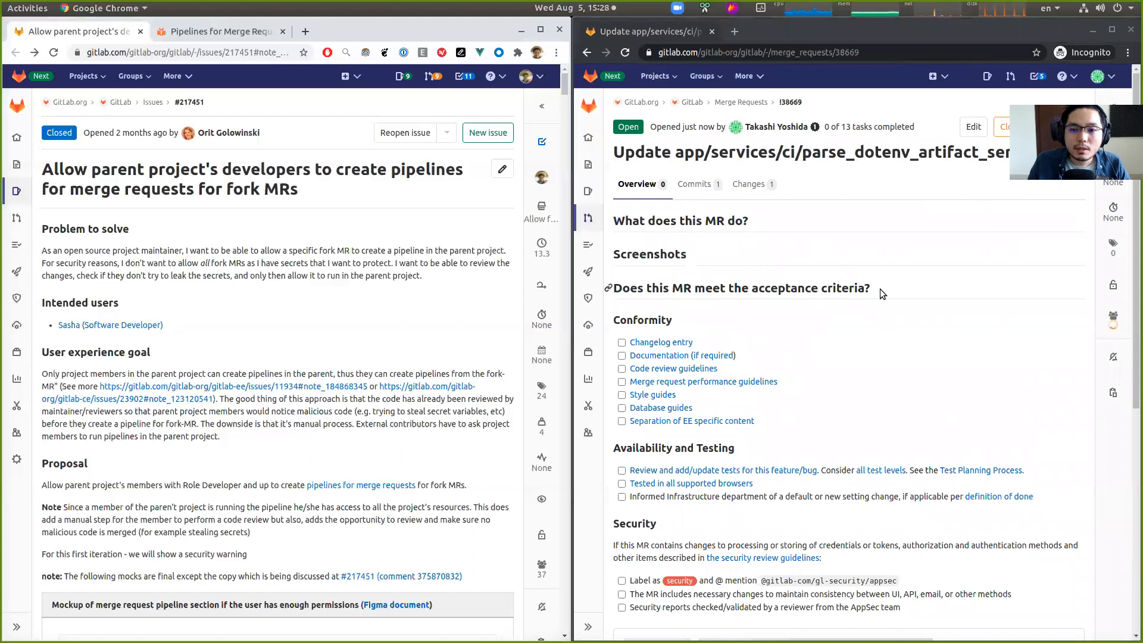
click(892, 284)
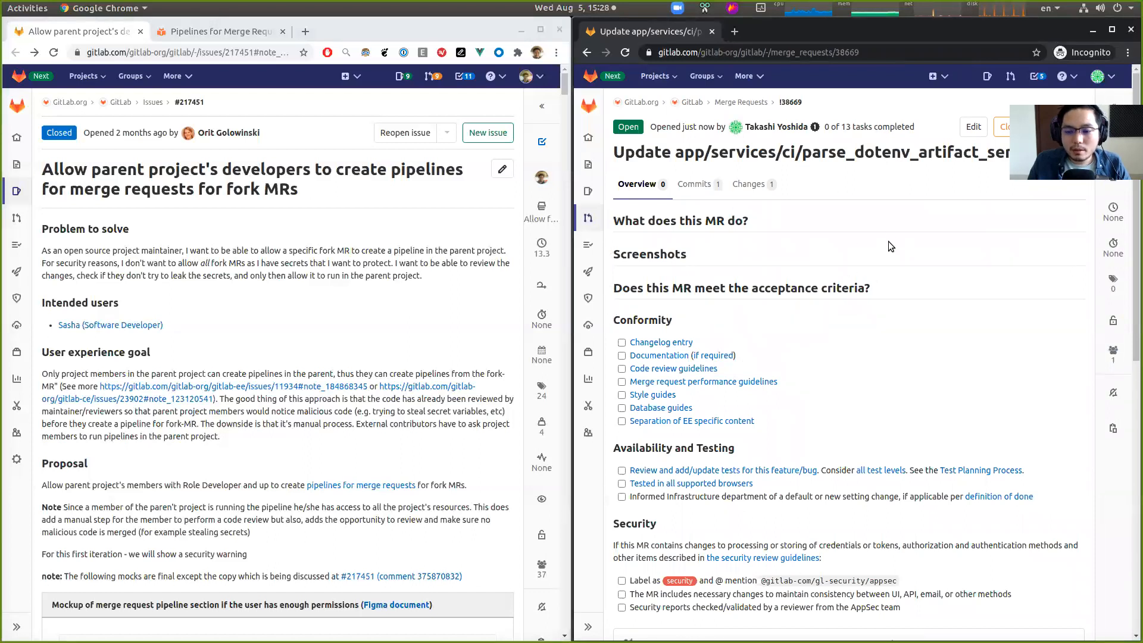
- Copy the merge request's URL from the incognito window and open it in a new tab of the maintainer's browser window
key(ctrl+l)
key(ctrl+c)
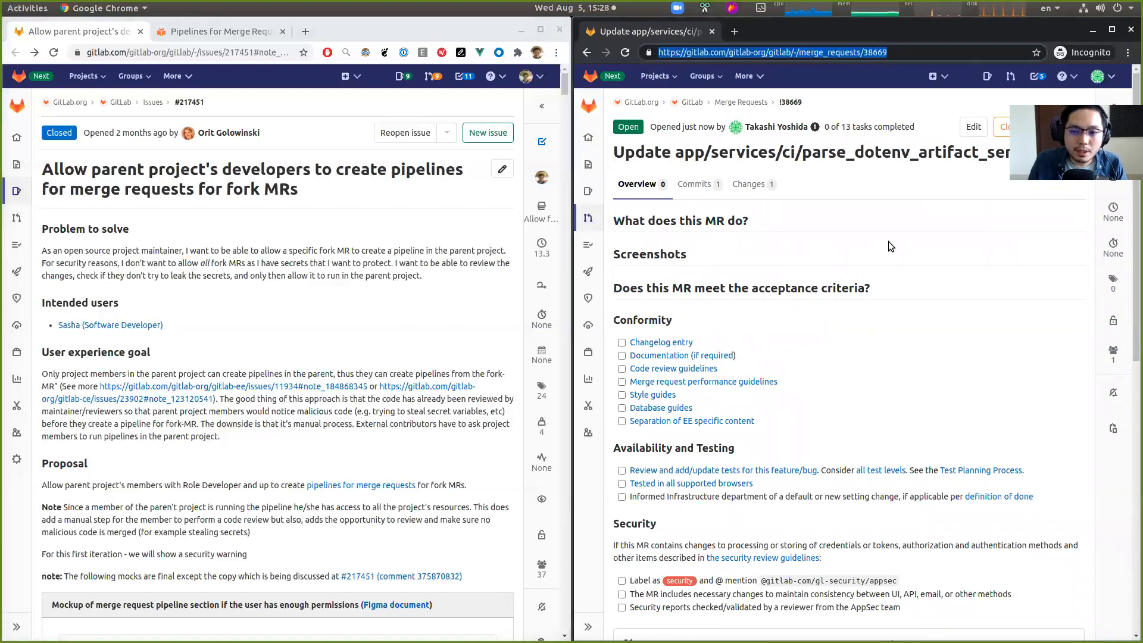
scroll(765, 292, down, 5)
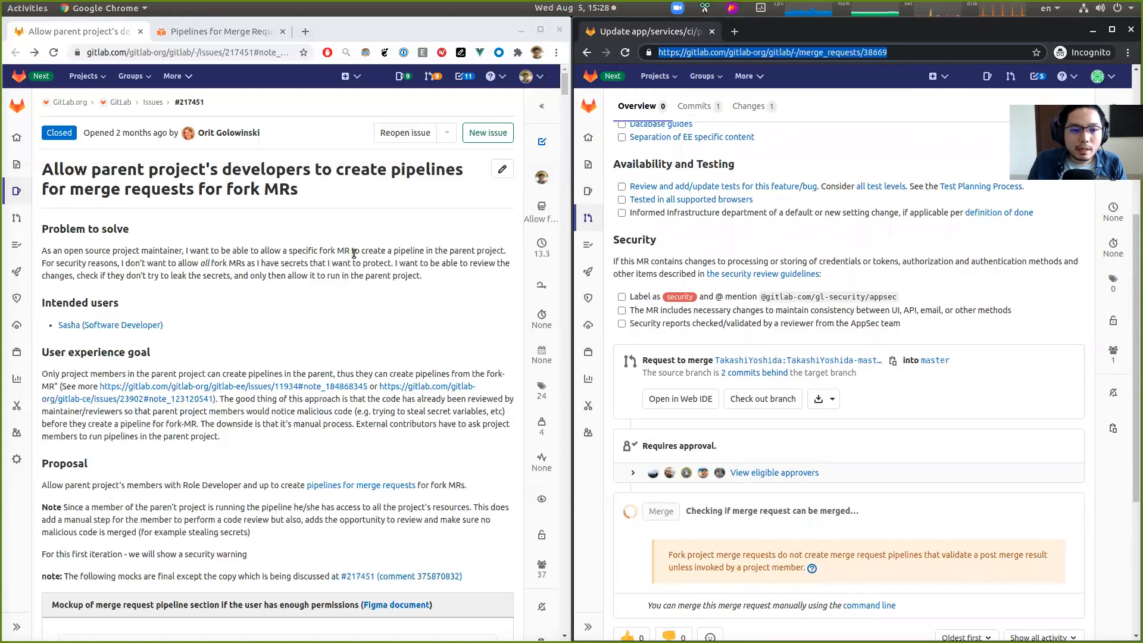
click(362, 235)
key(ctrl+t)
key(ctrl+v)
key(Return)
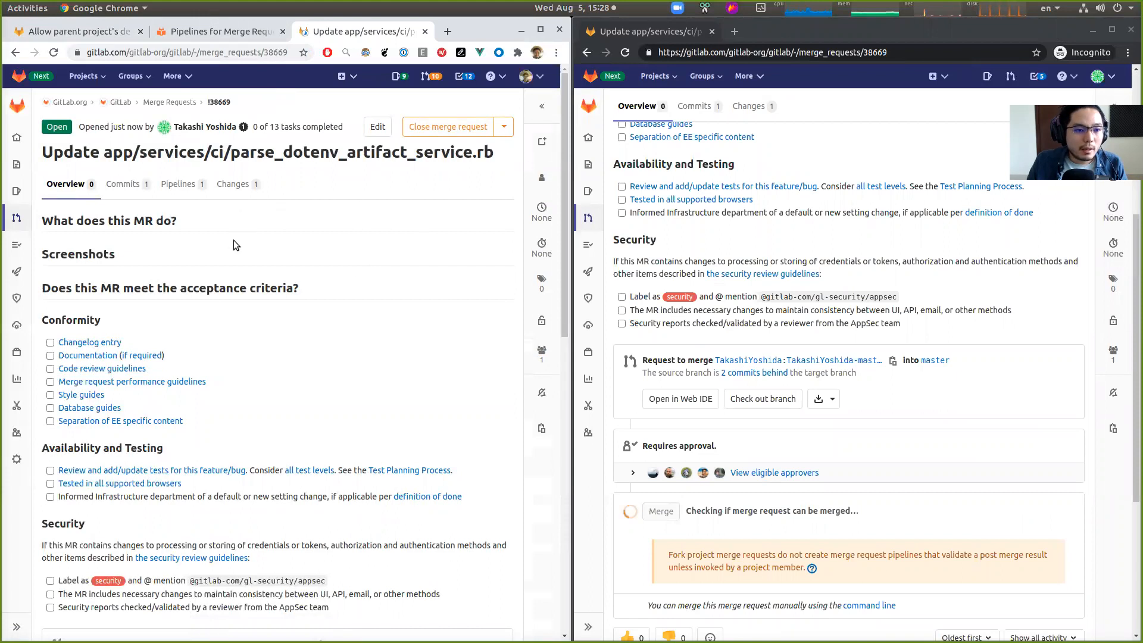
- Review the merge request's title and merge widget, including the fork pipeline warning, as a parent-project member
drag(54, 153, 151, 154)
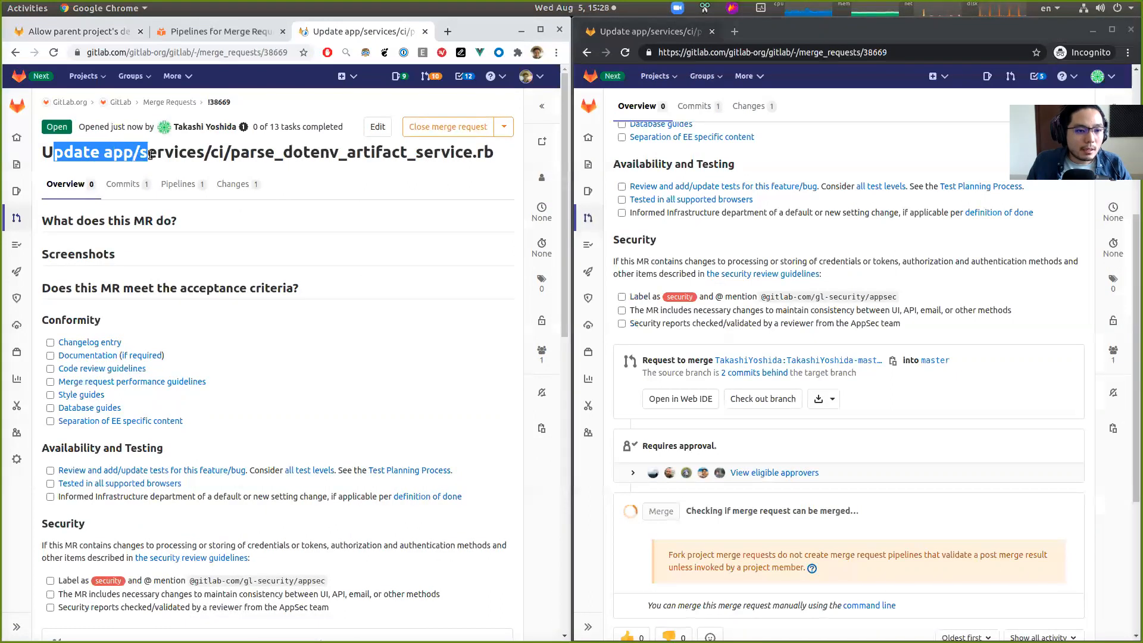
click(238, 148)
scroll(248, 318, down, 10)
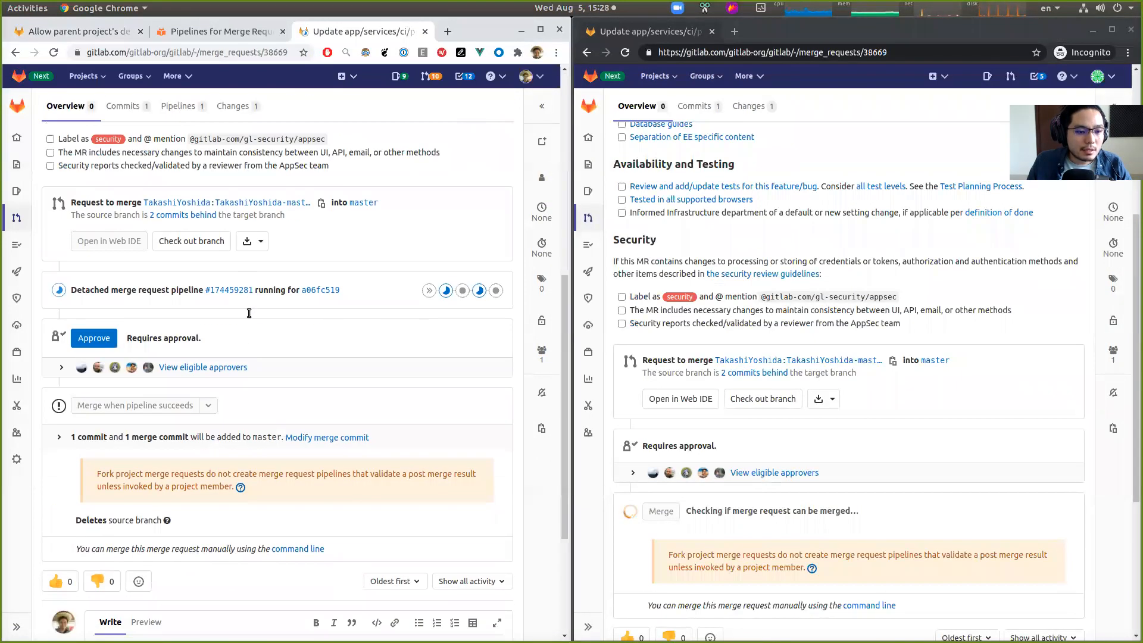
drag(261, 492, 100, 474)
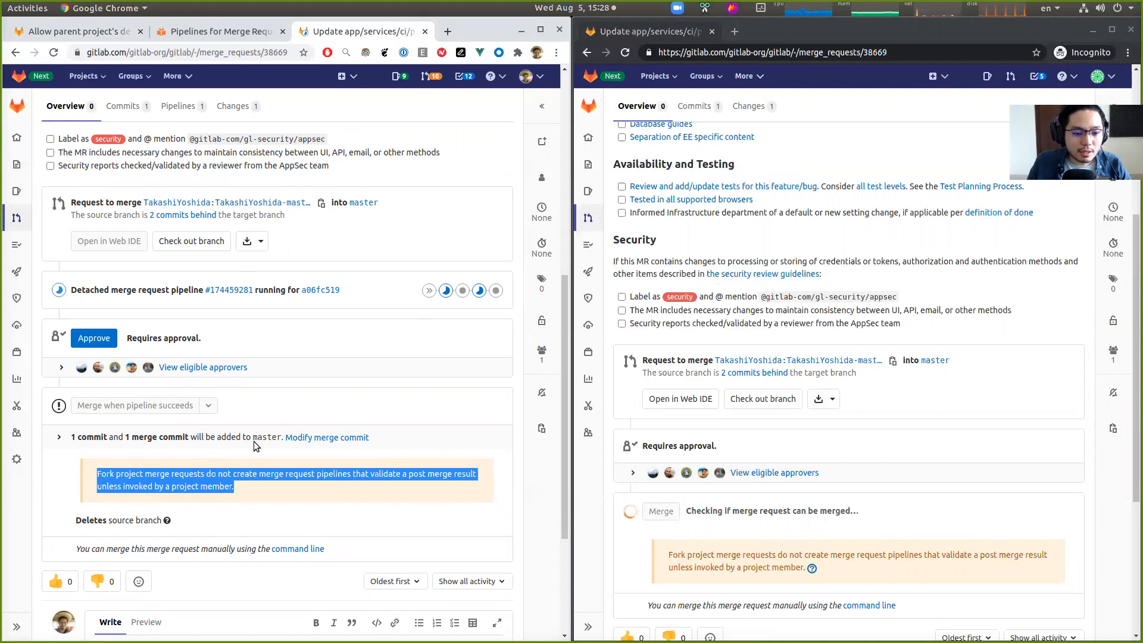
click(297, 499)
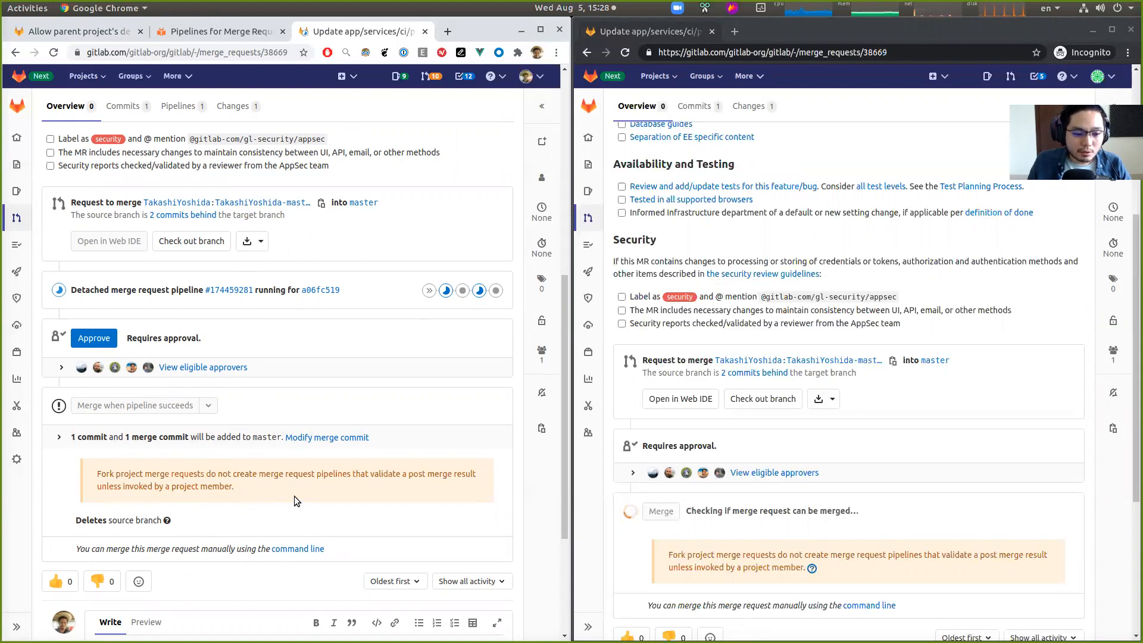
scroll(290, 495, up, 10)
scroll(262, 259, down, 3)
scroll(256, 357, down, 4)
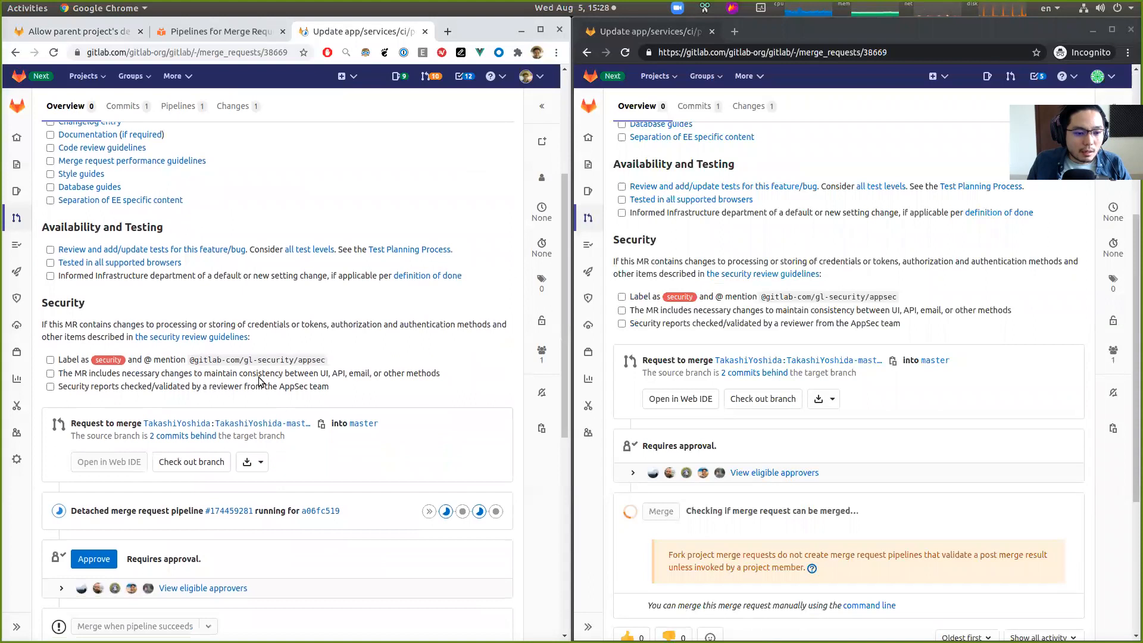
scroll(259, 381, up, 6)
- Check the merge request's changes, then open its existing detached fork pipeline from the Pipelines tab in a new tab
click(234, 153)
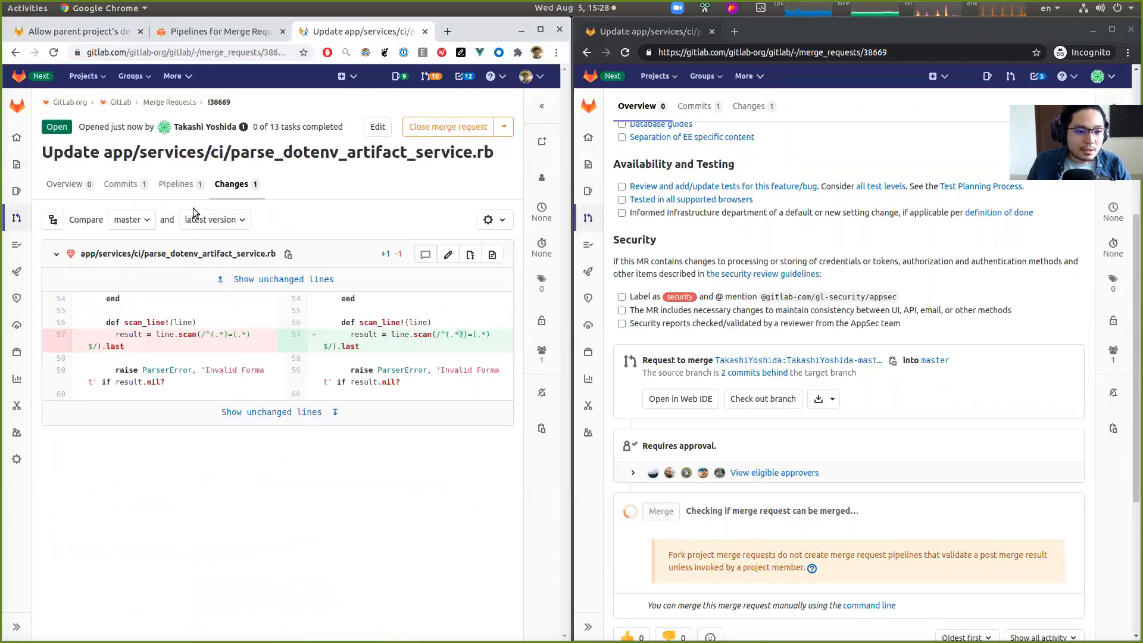
click(177, 184)
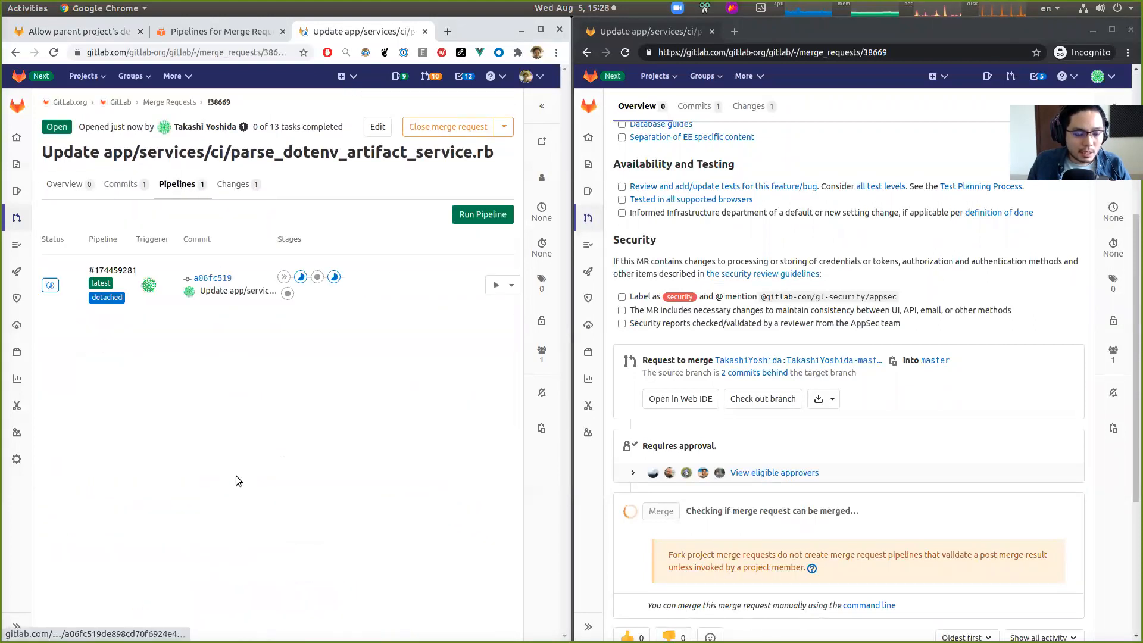
right_click(132, 272)
click(143, 276)
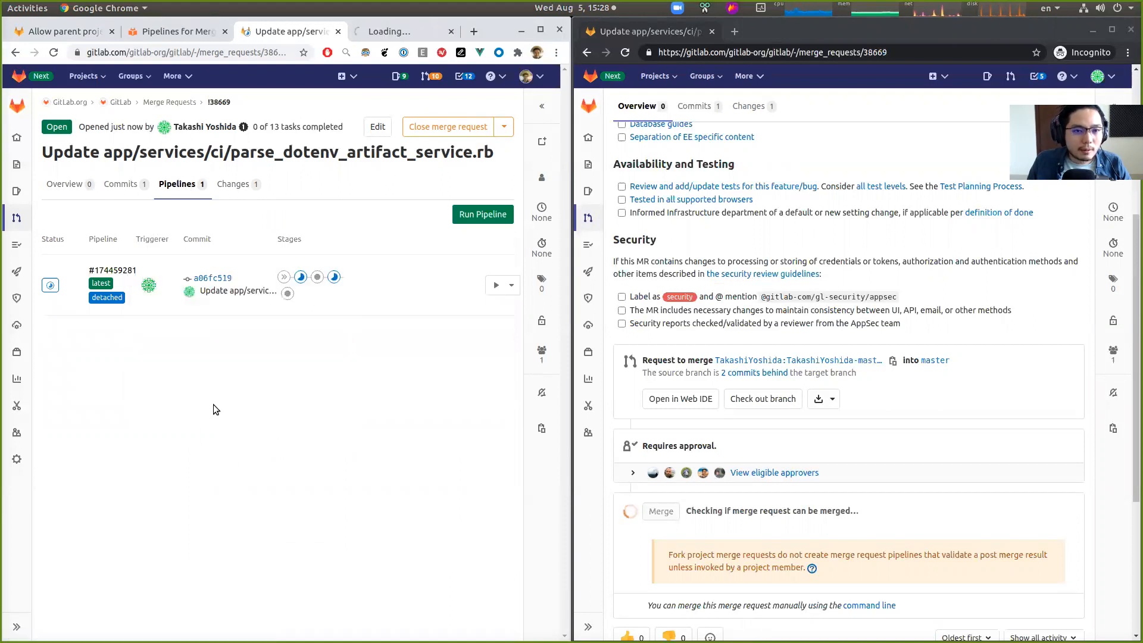
click(393, 31)
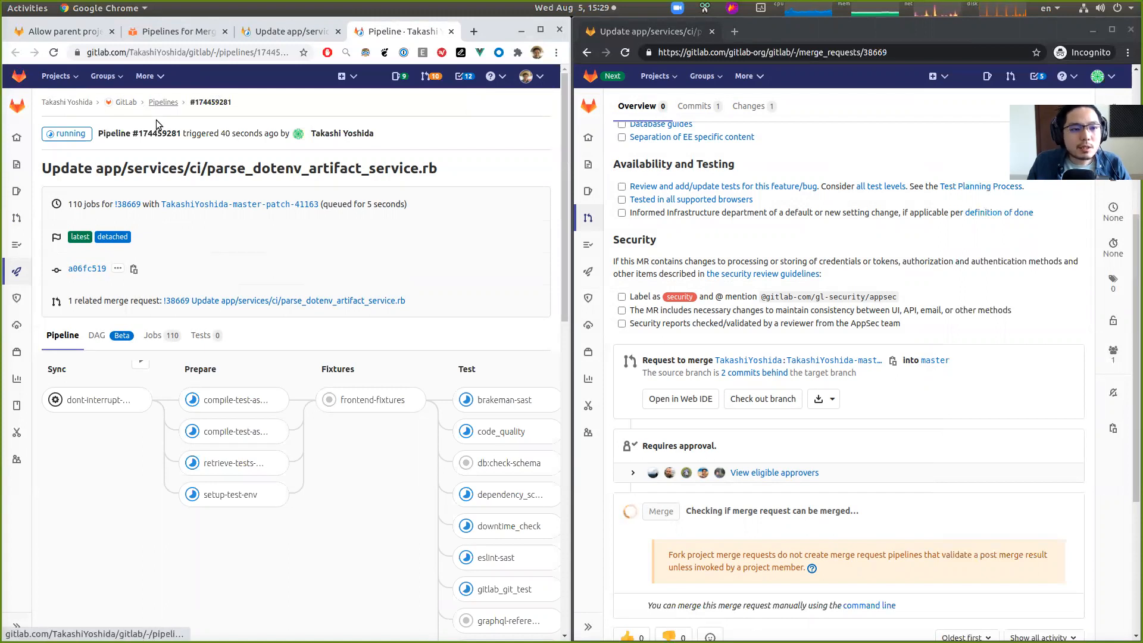
click(306, 31)
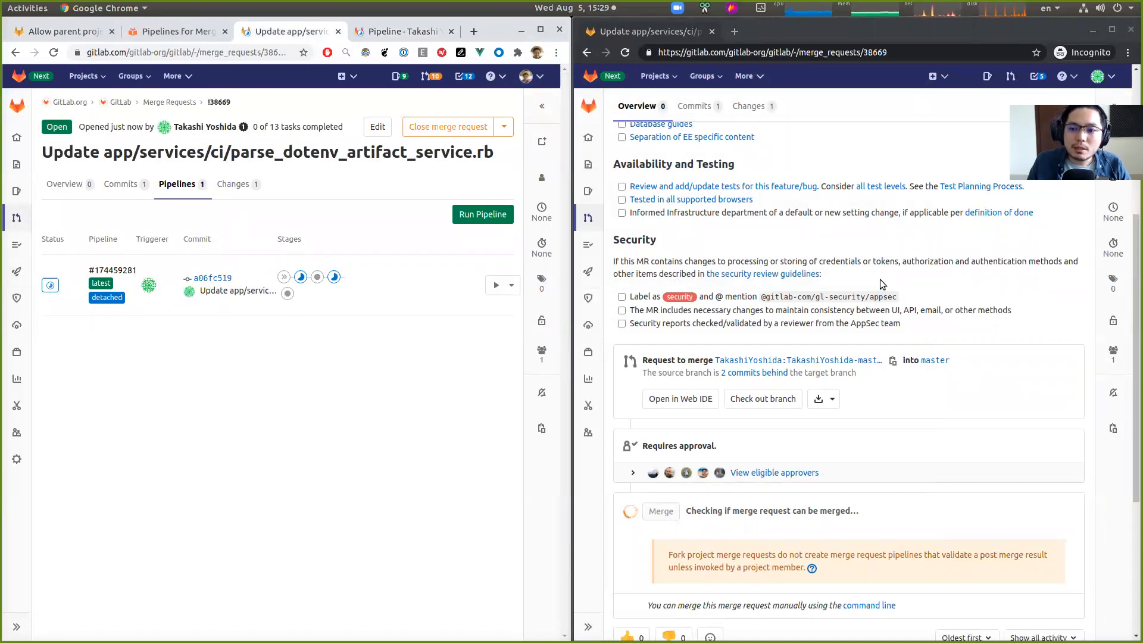
- Run a new pipeline for the merge request in the parent project, confirming the fork security warning
scroll(851, 284, up, 5)
click(254, 369)
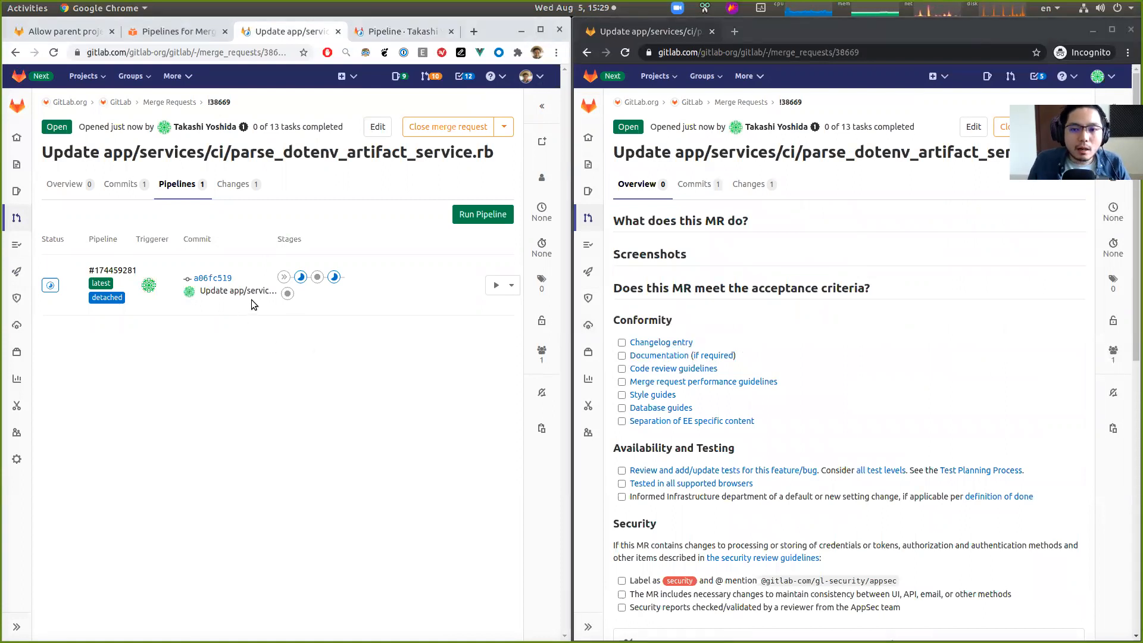
click(755, 313)
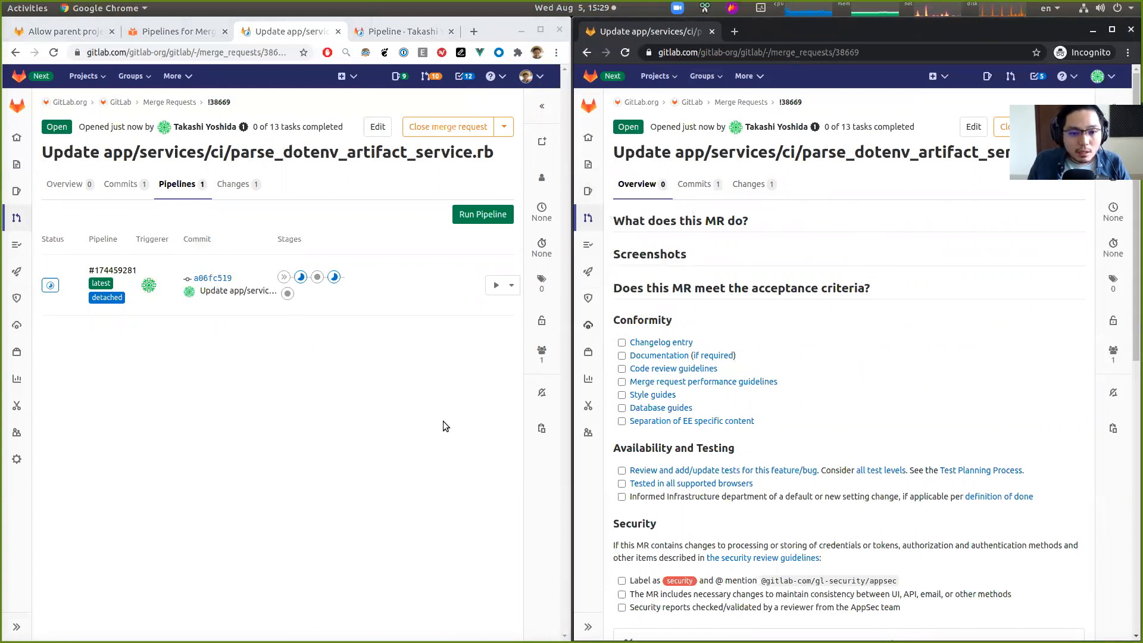
click(365, 426)
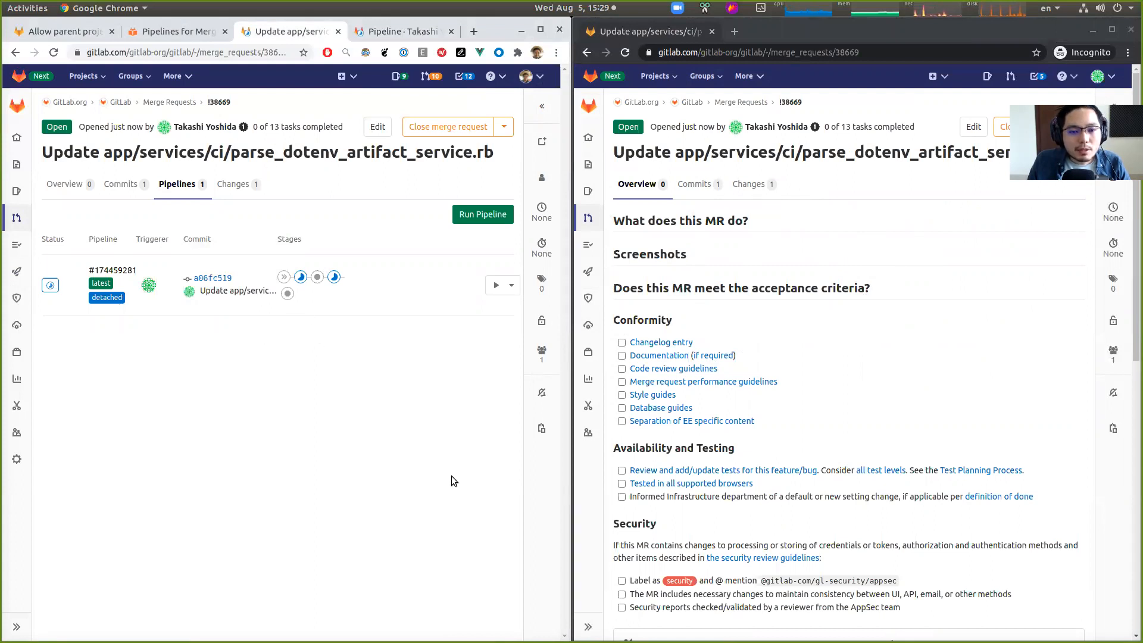
click(499, 216)
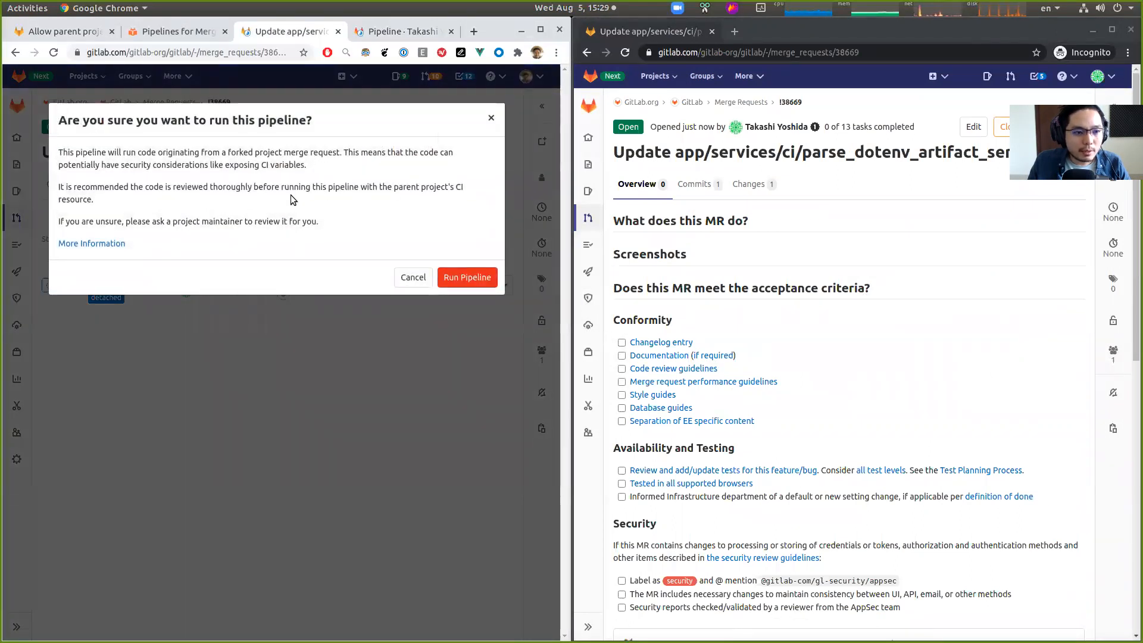
drag(58, 121, 309, 121)
drag(58, 153, 336, 150)
click(308, 169)
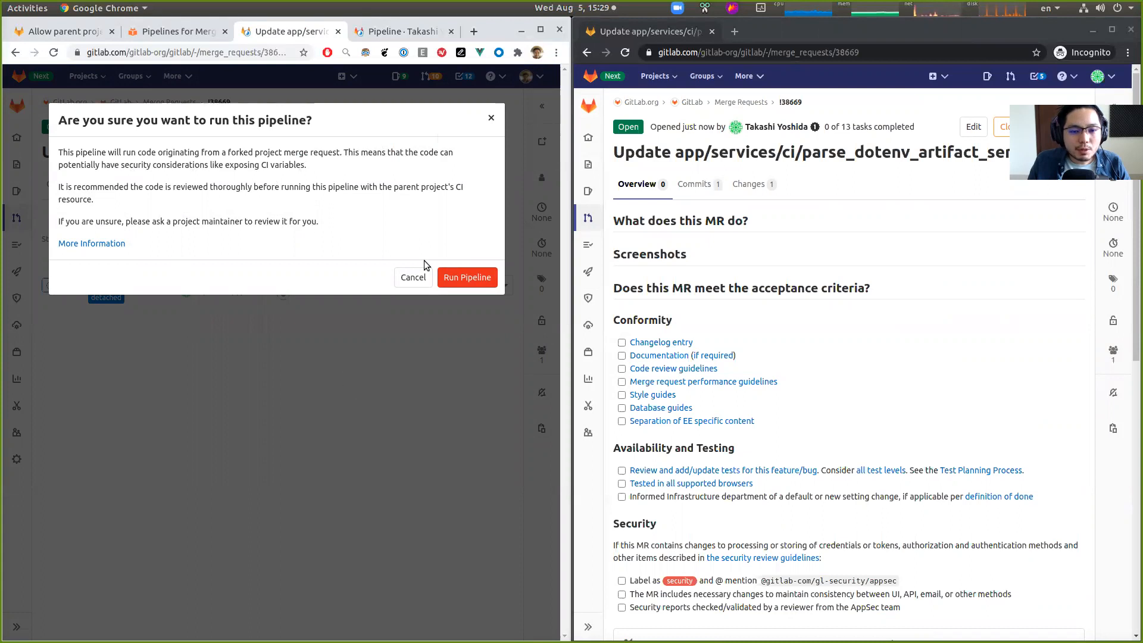
click(481, 278)
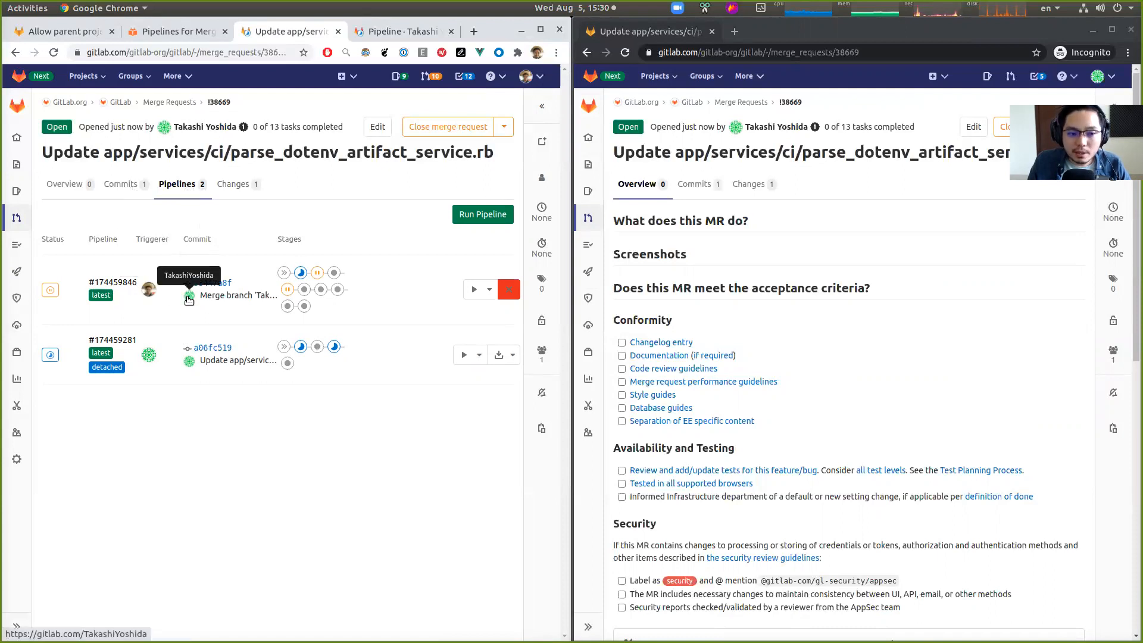
- Open the newly triggered parent-project pipeline in a new tab
right_click(131, 283)
click(135, 288)
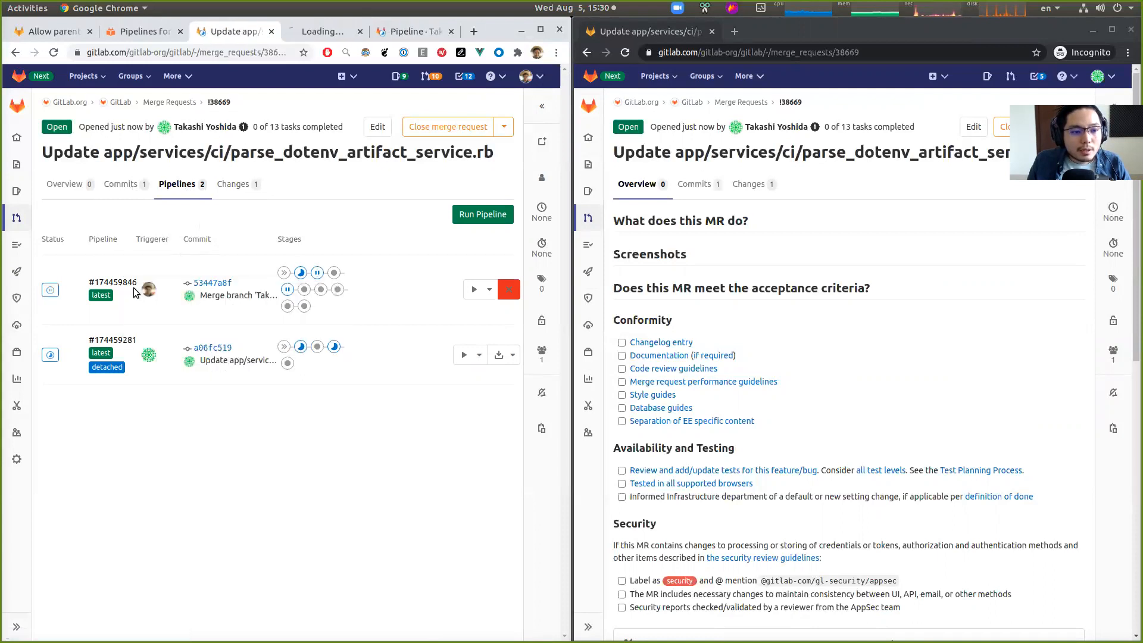
click(318, 32)
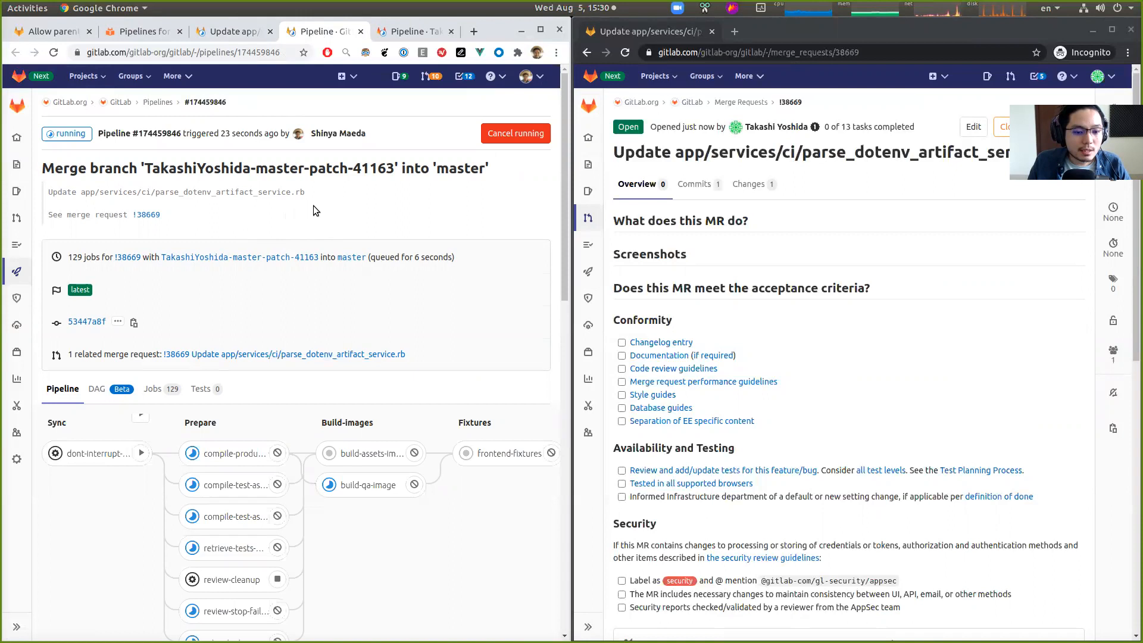
- Compare the jobs and stages of the parent-project pipeline with those of the fork pipeline
click(393, 32)
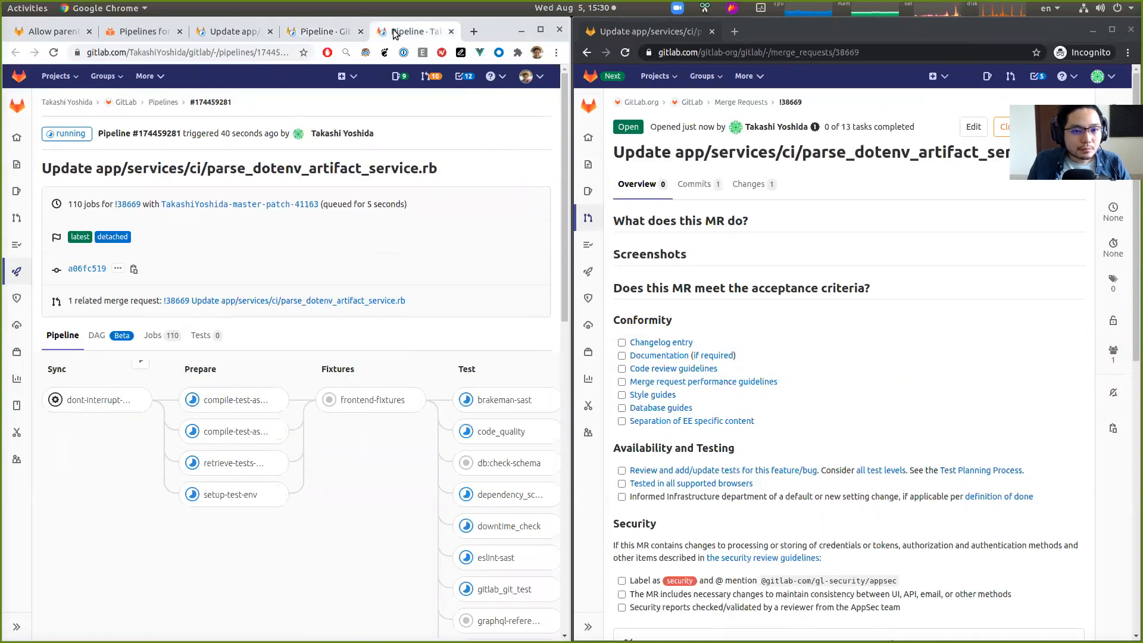
click(322, 31)
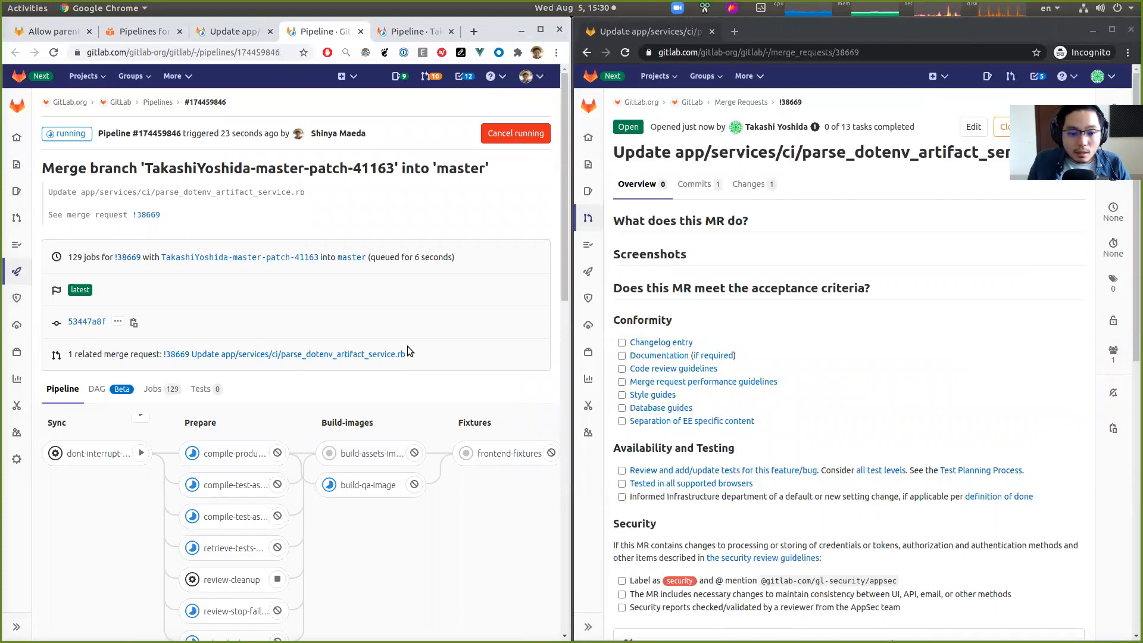
scroll(333, 476, down, 10)
scroll(288, 608, down, 3)
drag(203, 636, 369, 634)
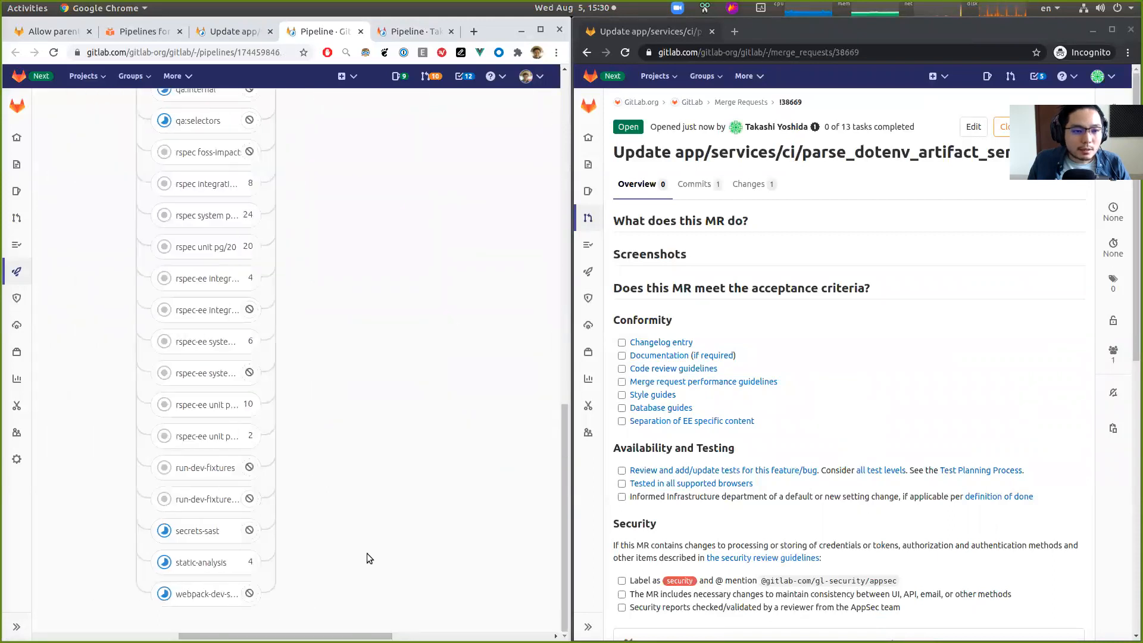
scroll(367, 552, up, 15)
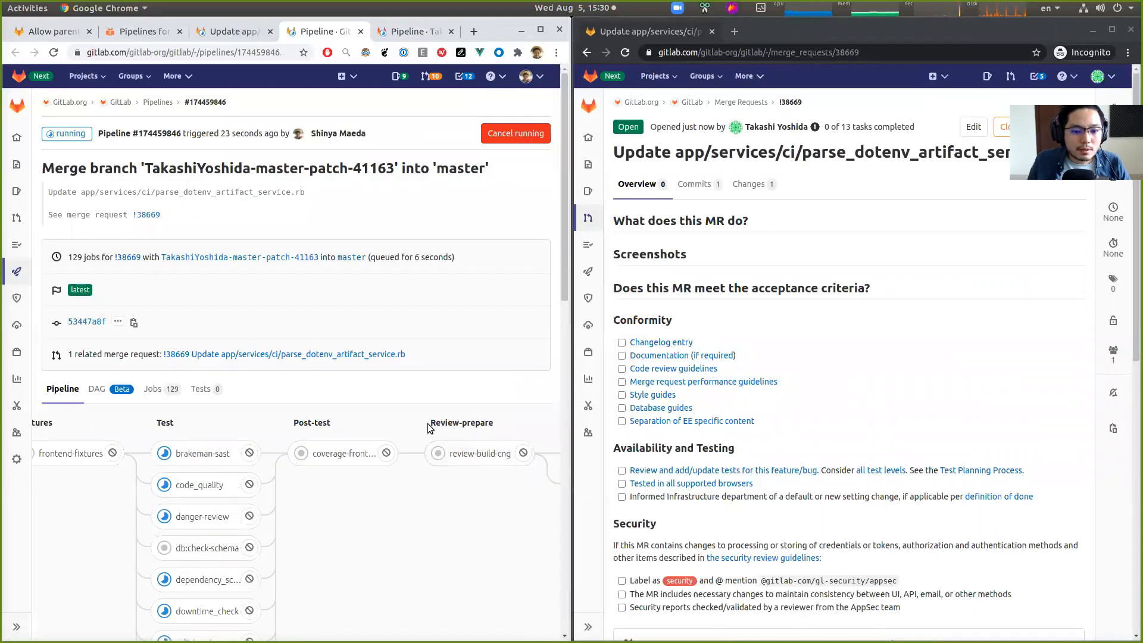
scroll(405, 599, down, 15)
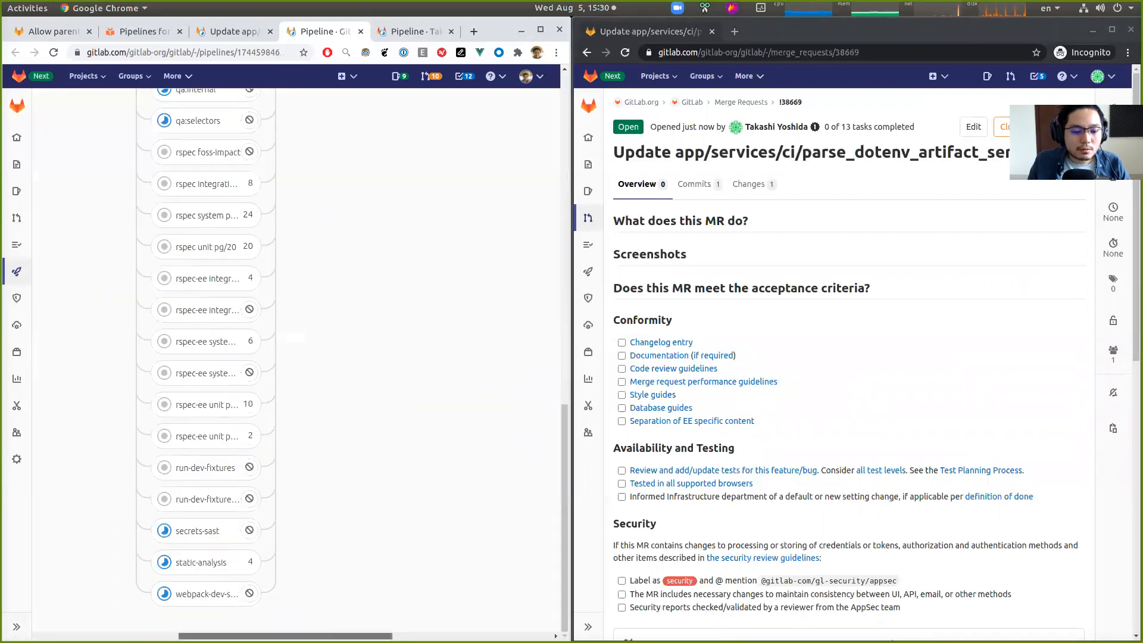
drag(365, 636, 423, 636)
scroll(439, 510, up, 15)
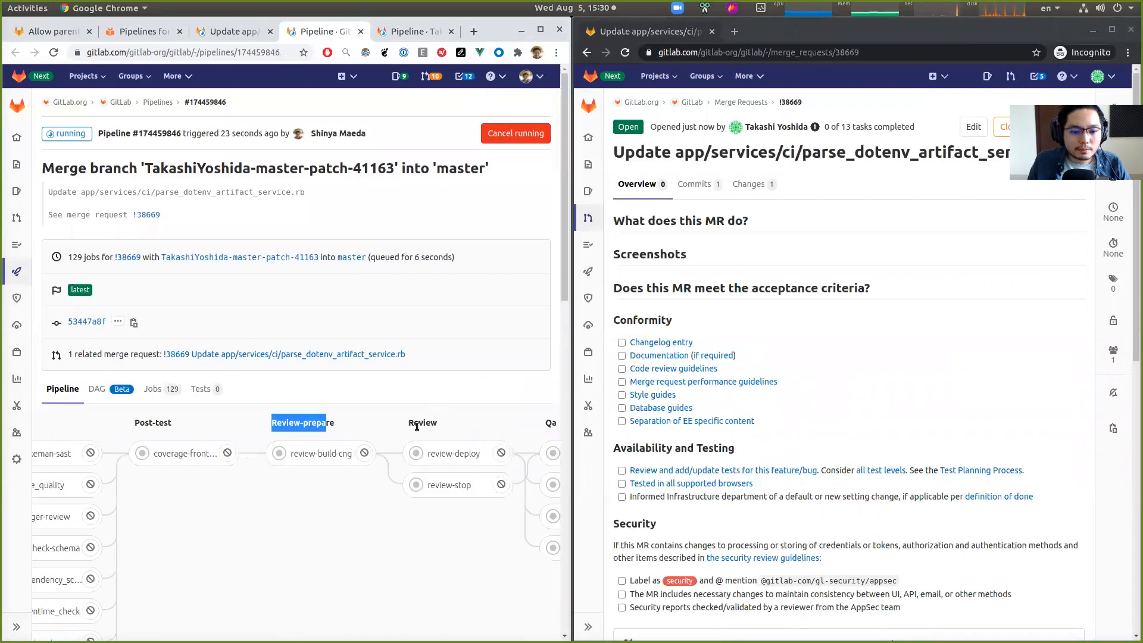
double_click(416, 423)
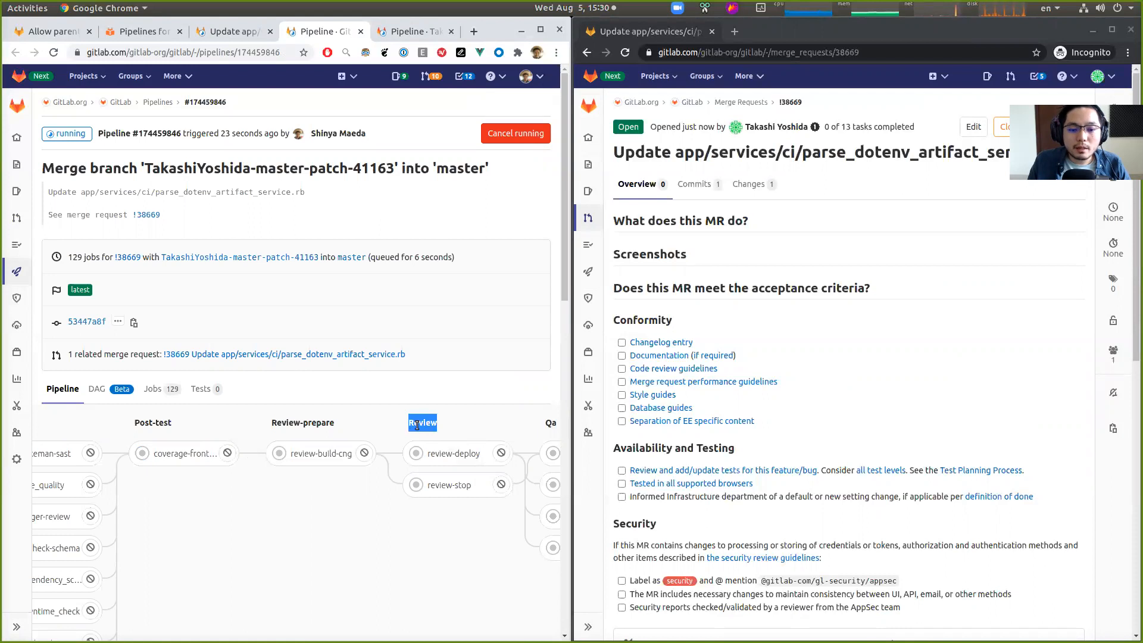
click(407, 33)
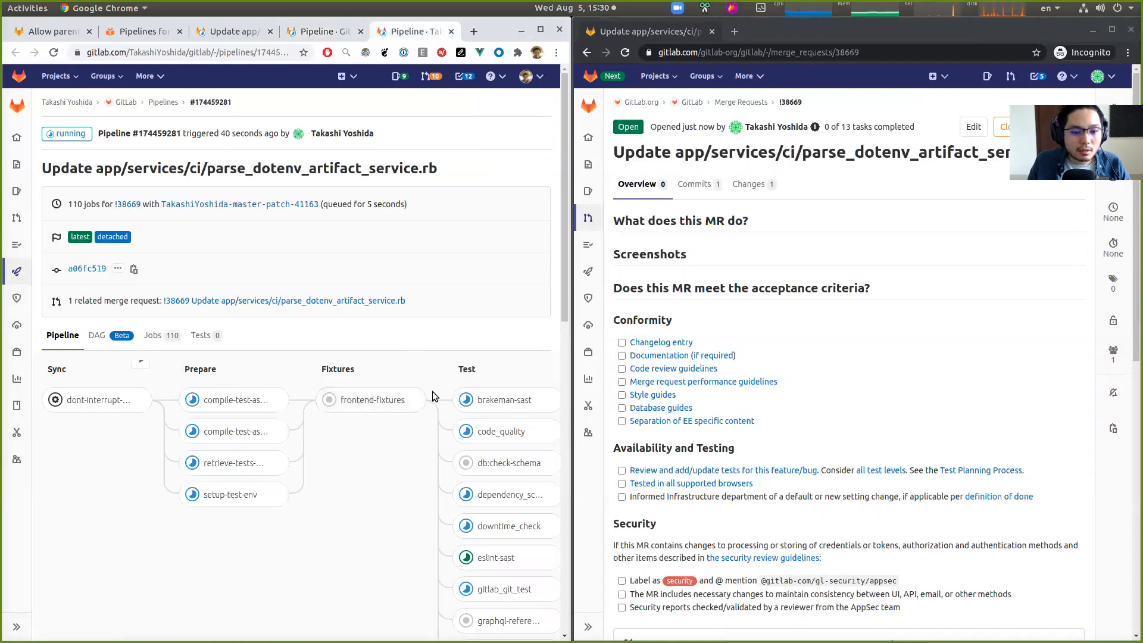
scroll(427, 405, down, 12)
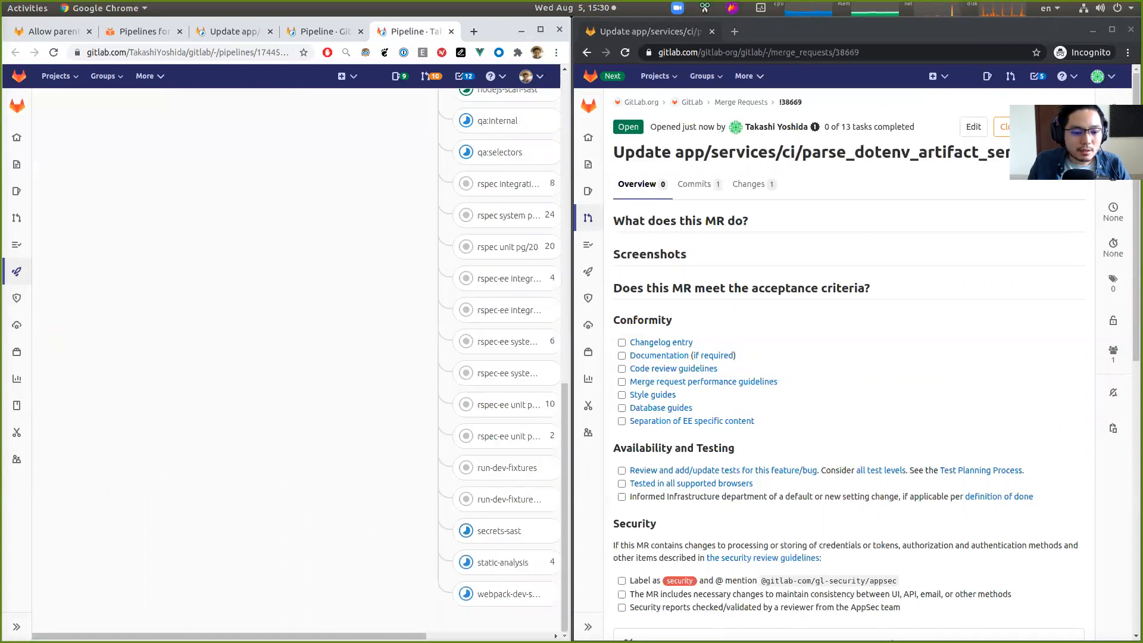
drag(350, 636, 494, 635)
scroll(476, 280, up, 10)
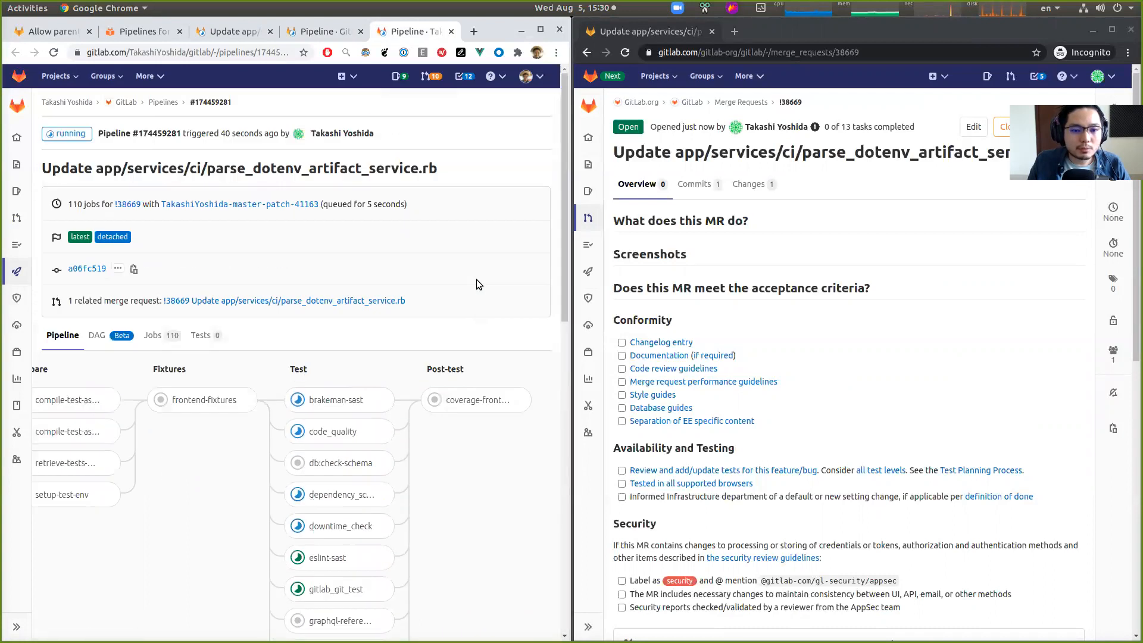
click(322, 26)
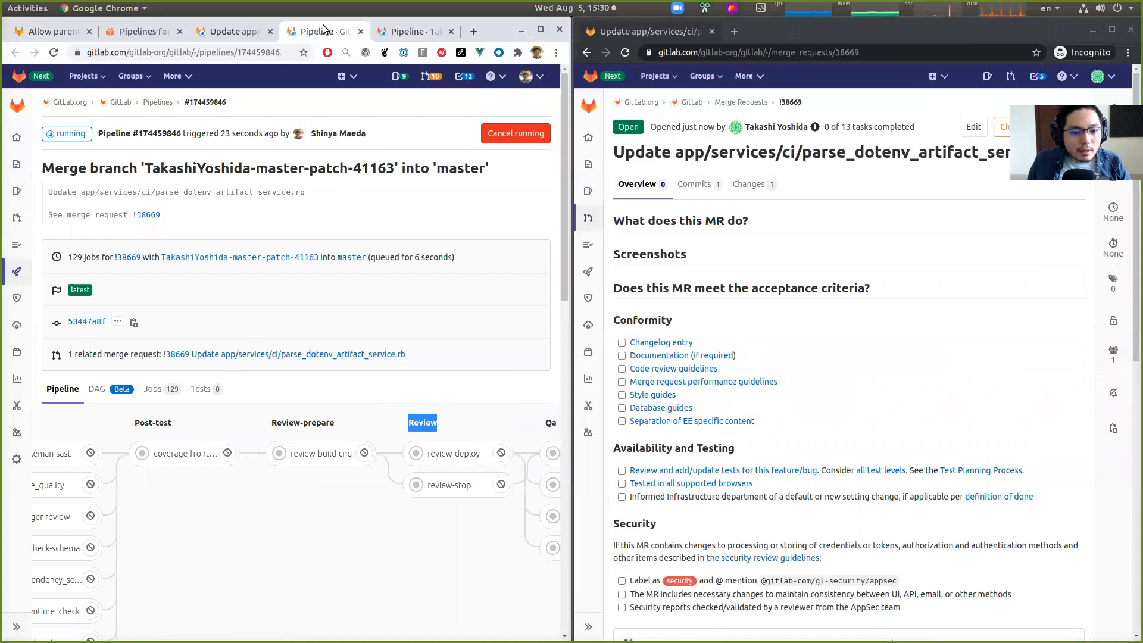
- Return to the merge request and view its overview
click(244, 34)
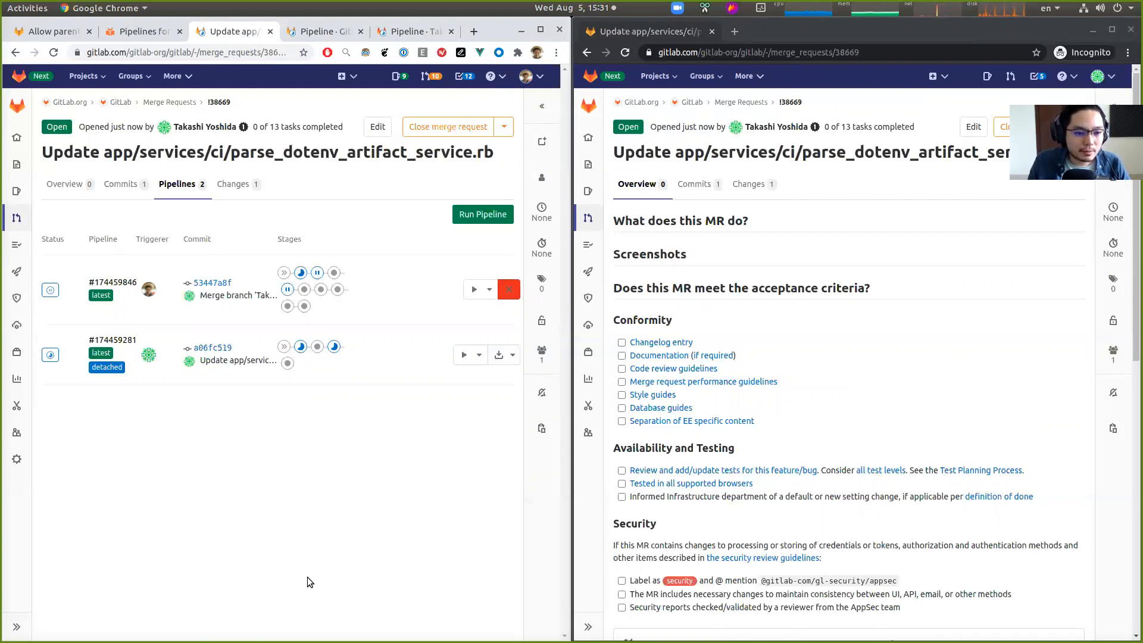
click(69, 185)
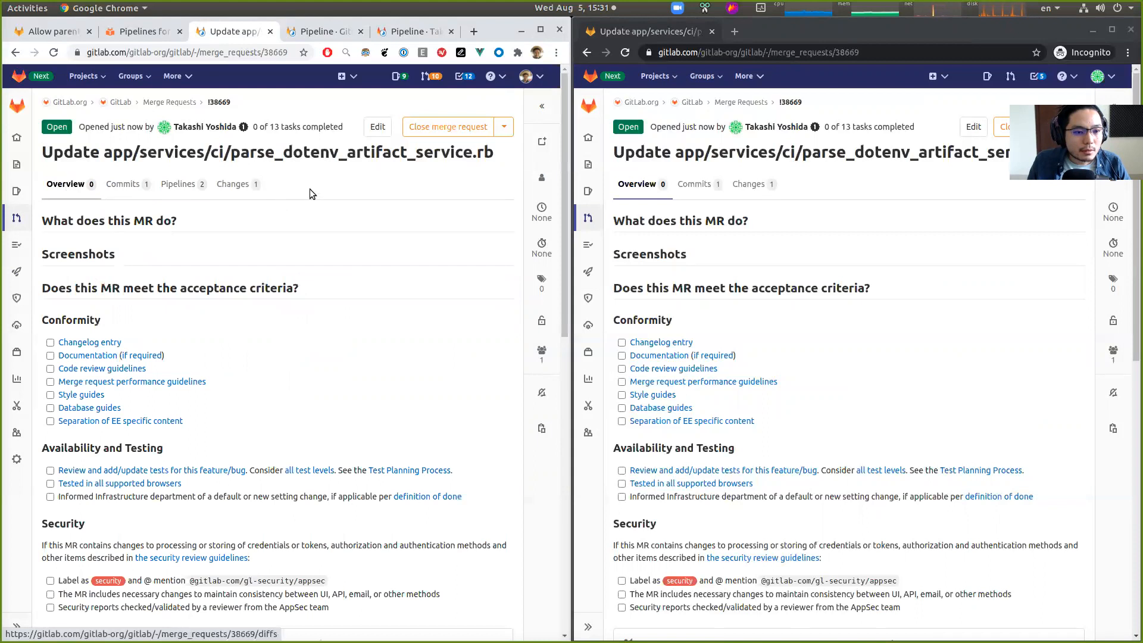
scroll(349, 190, down, 15)
scroll(343, 200, up, 15)
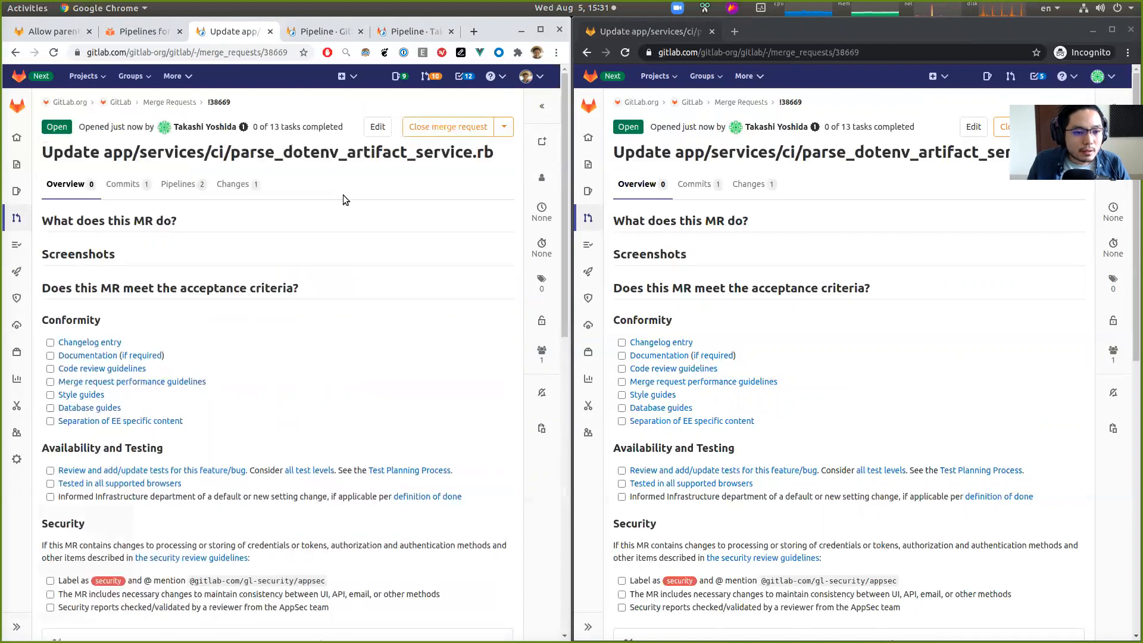
- View the merge request's list of pipelines
click(180, 184)
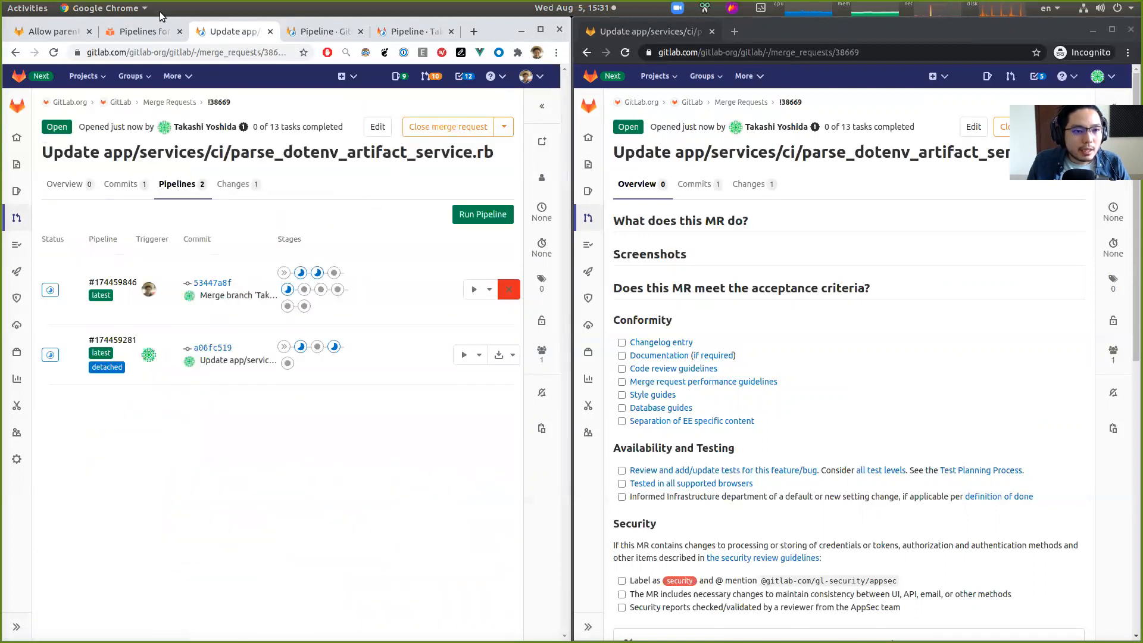
- Switch to the Pipelines for Merge Requests documentation and highlight the forked-project parent pipeline section heading and the page title
click(144, 32)
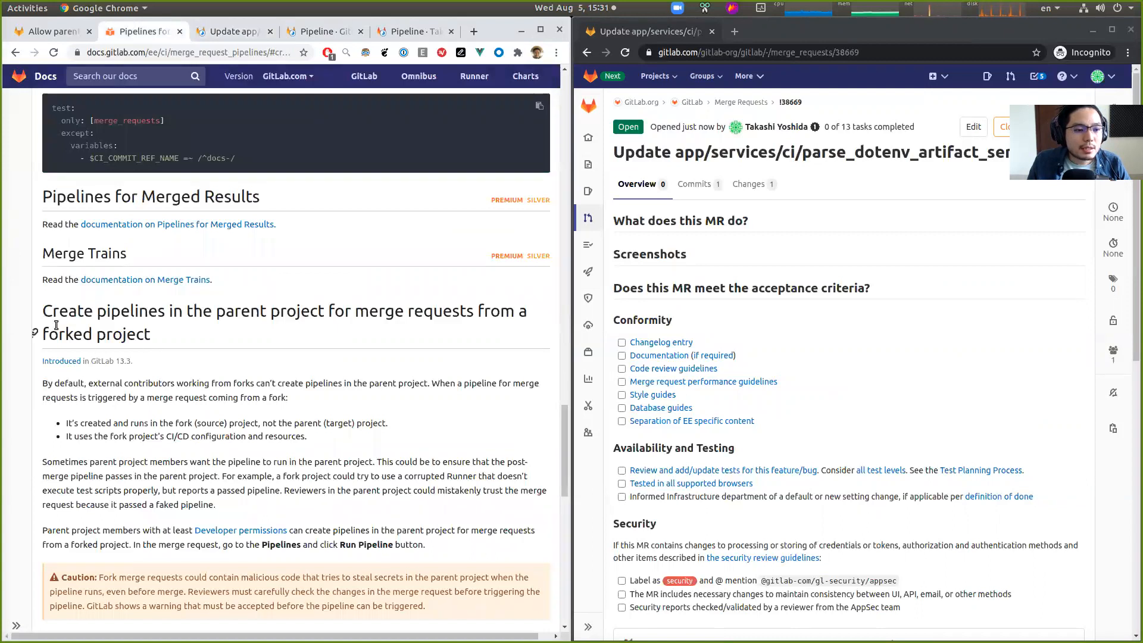
scroll(37, 338, down, 6)
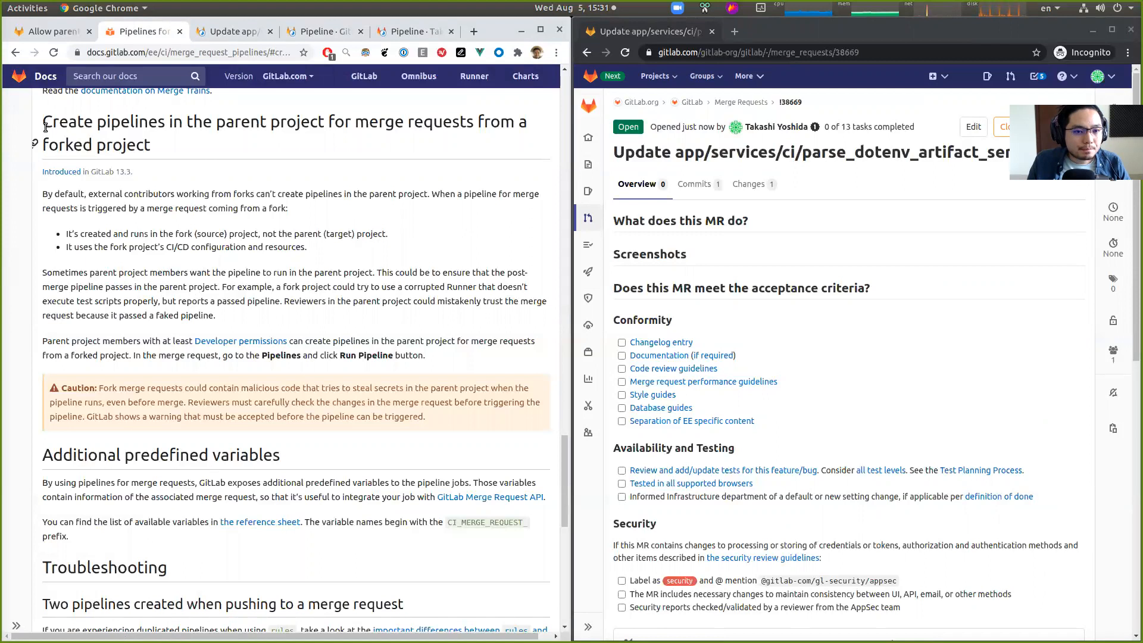
drag(43, 126, 164, 147)
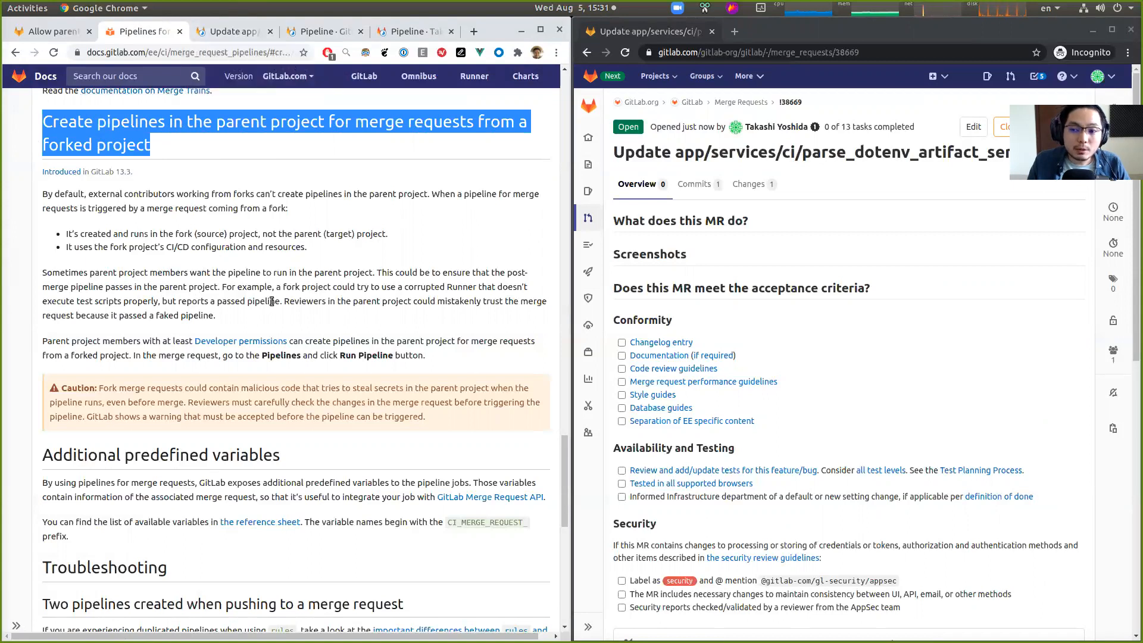
click(267, 245)
scroll(262, 262, up, 15)
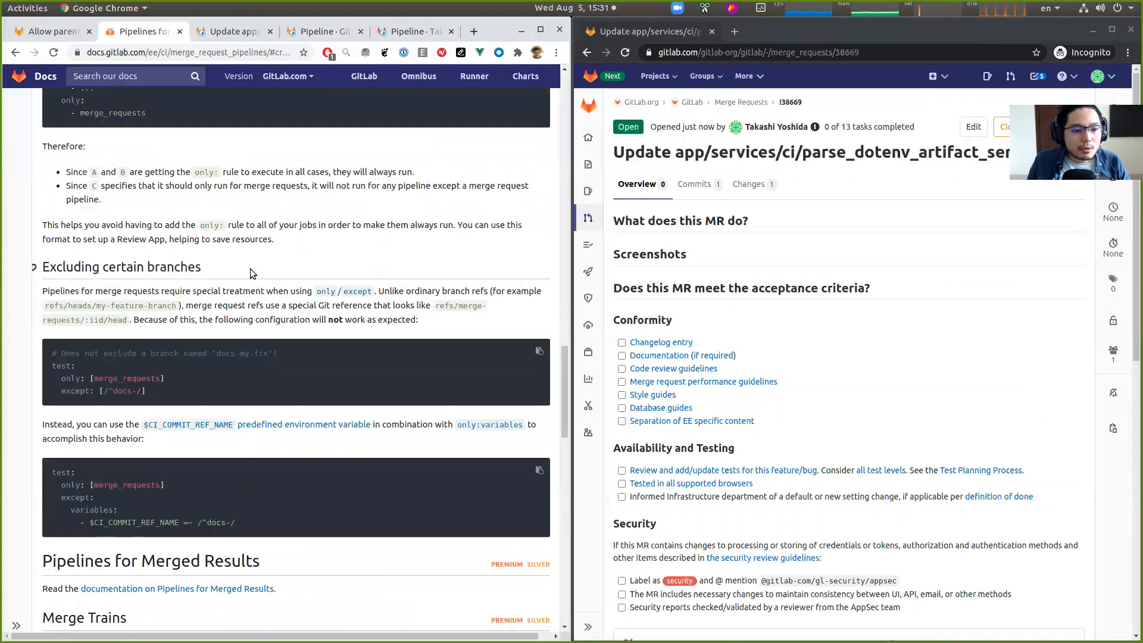
scroll(250, 269, up, 8)
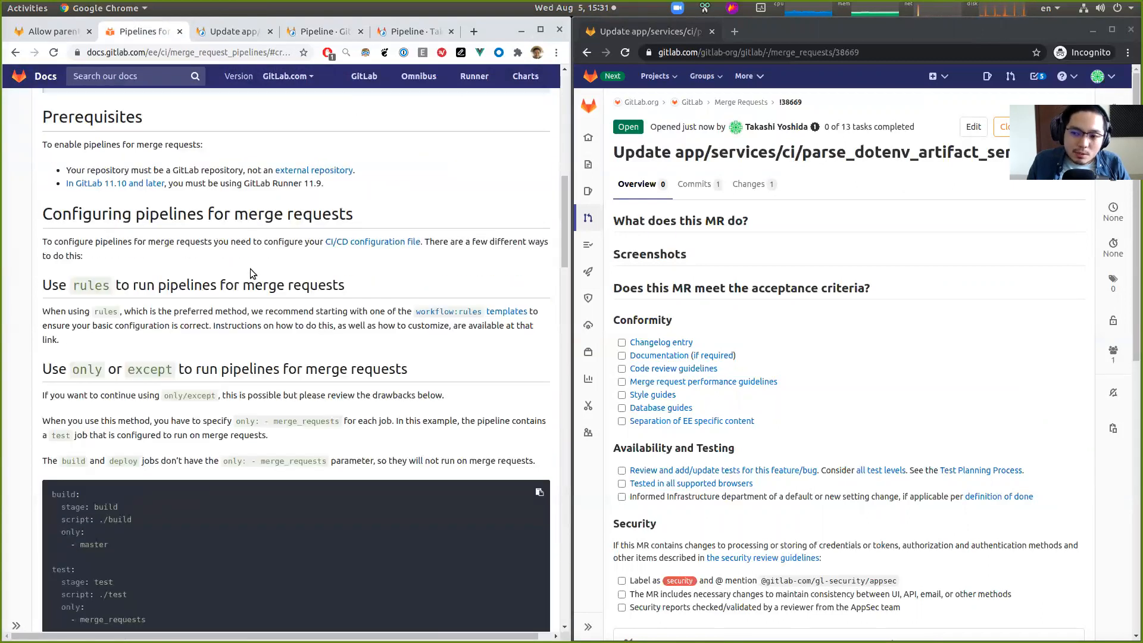
scroll(250, 269, up, 8)
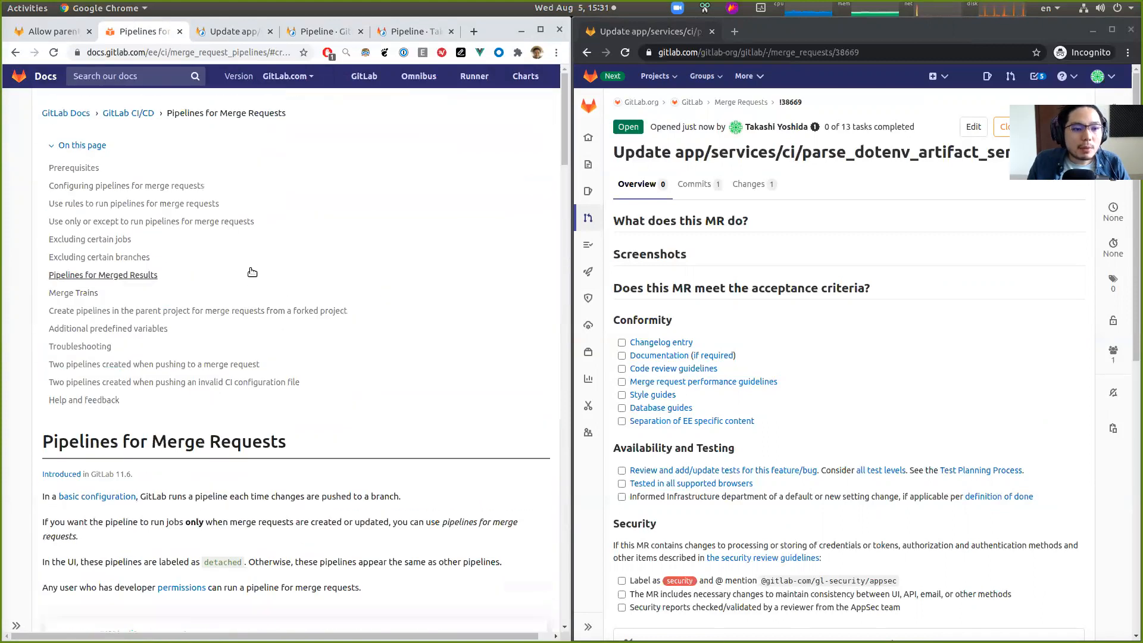
drag(288, 446, 39, 441)
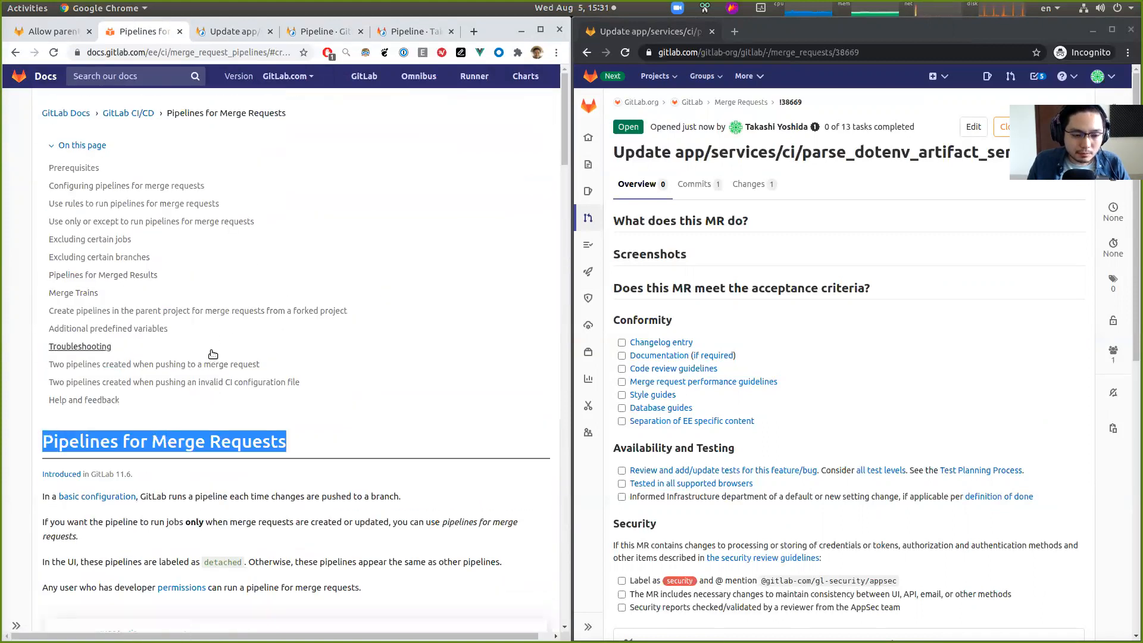
- Read through the documentation from the prerequisites down to the section on creating parent-project pipelines for forked merge requests
scroll(211, 351, down, 3)
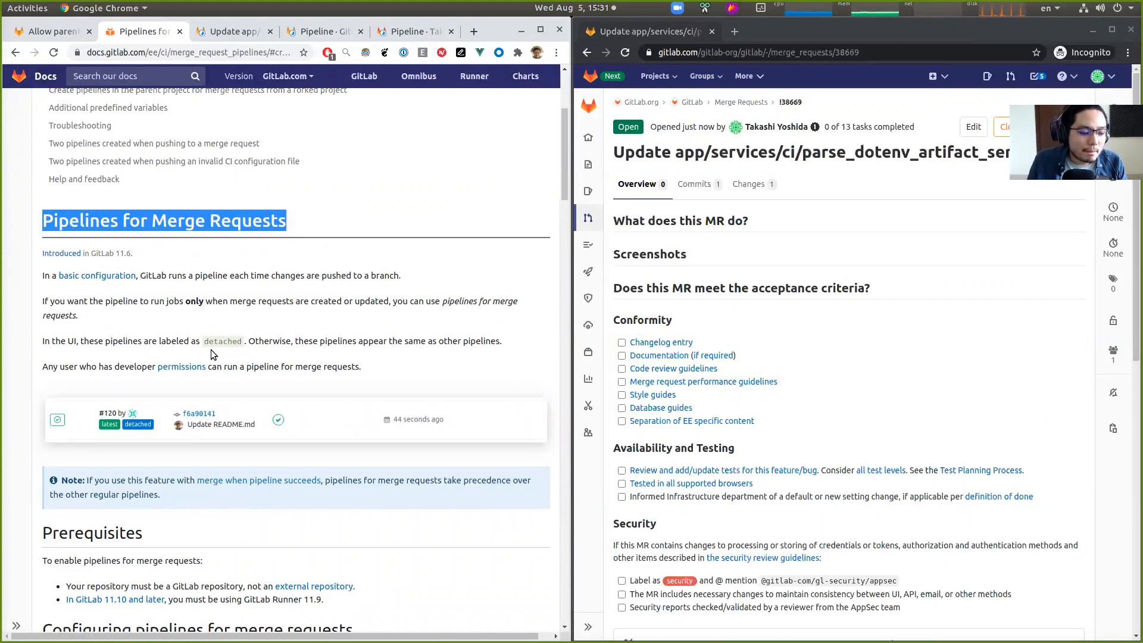
scroll(257, 306, down, 5)
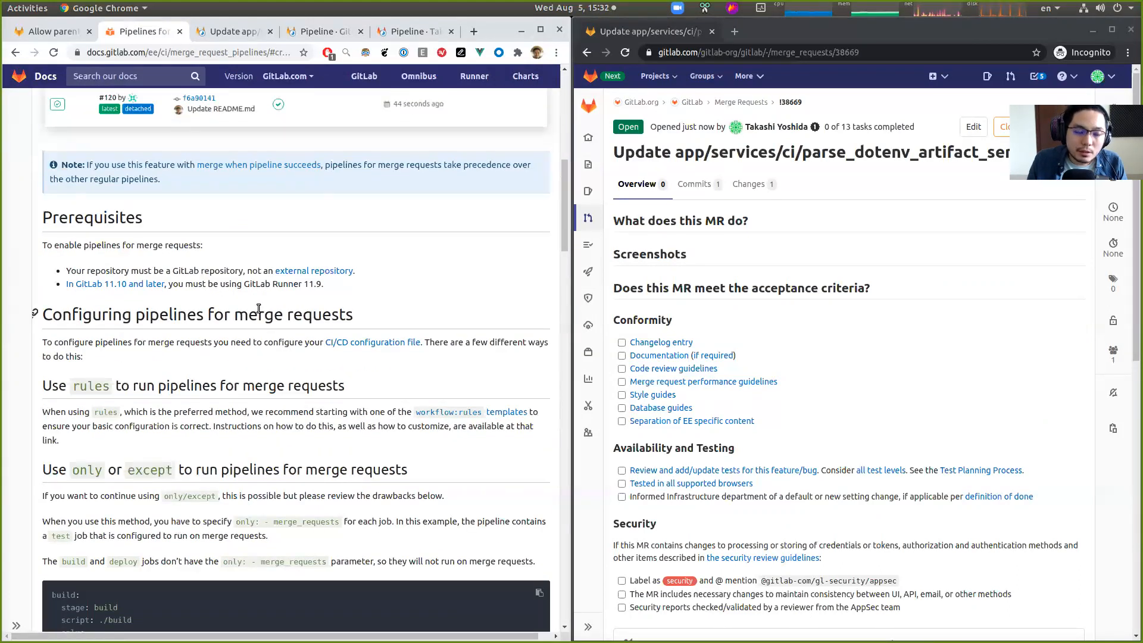
scroll(268, 330, down, 6)
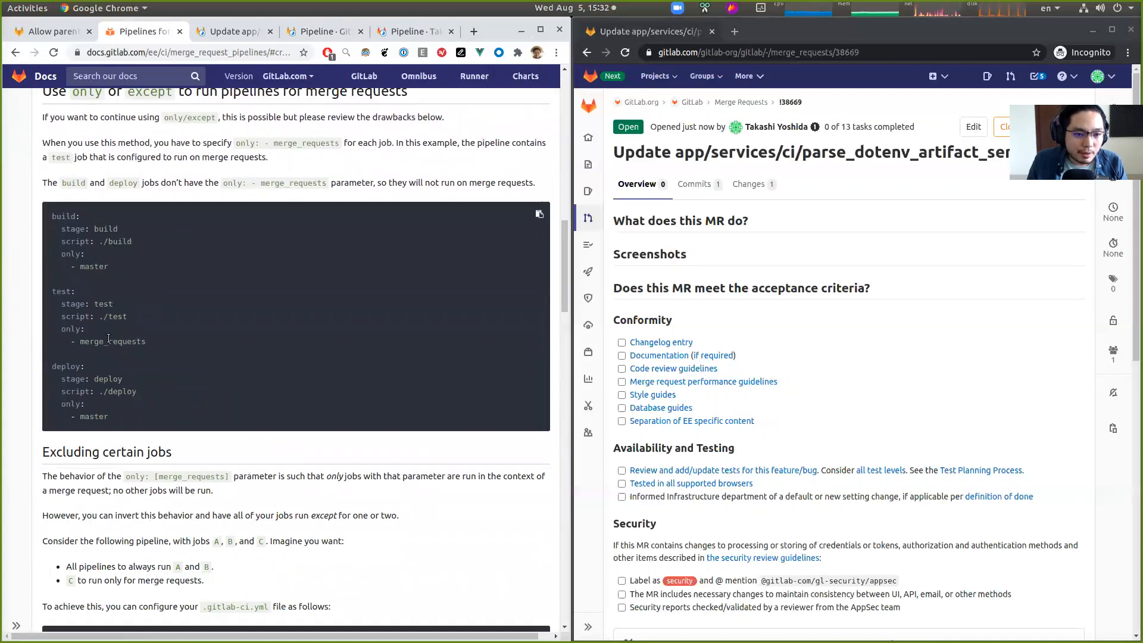
scroll(89, 355, up, 7)
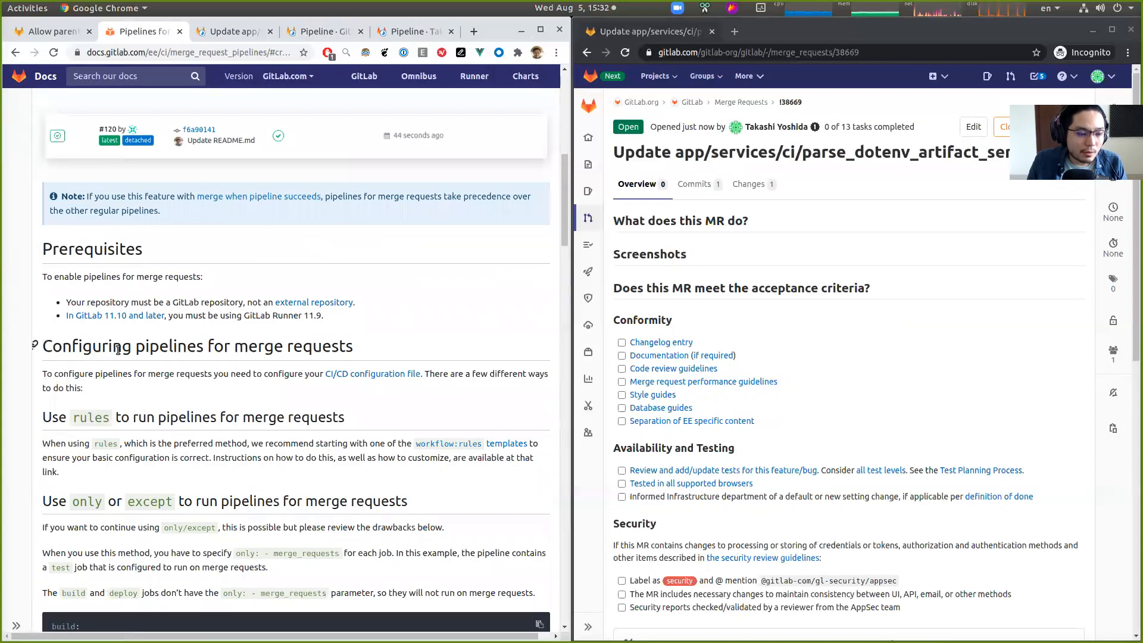
scroll(118, 350, up, 5)
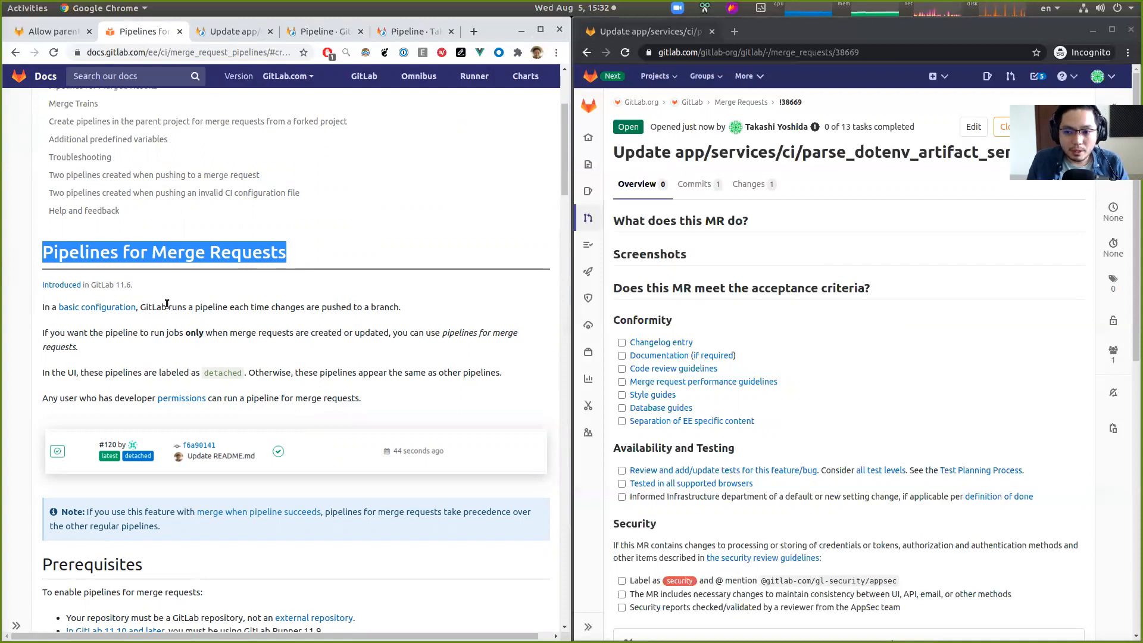
click(224, 347)
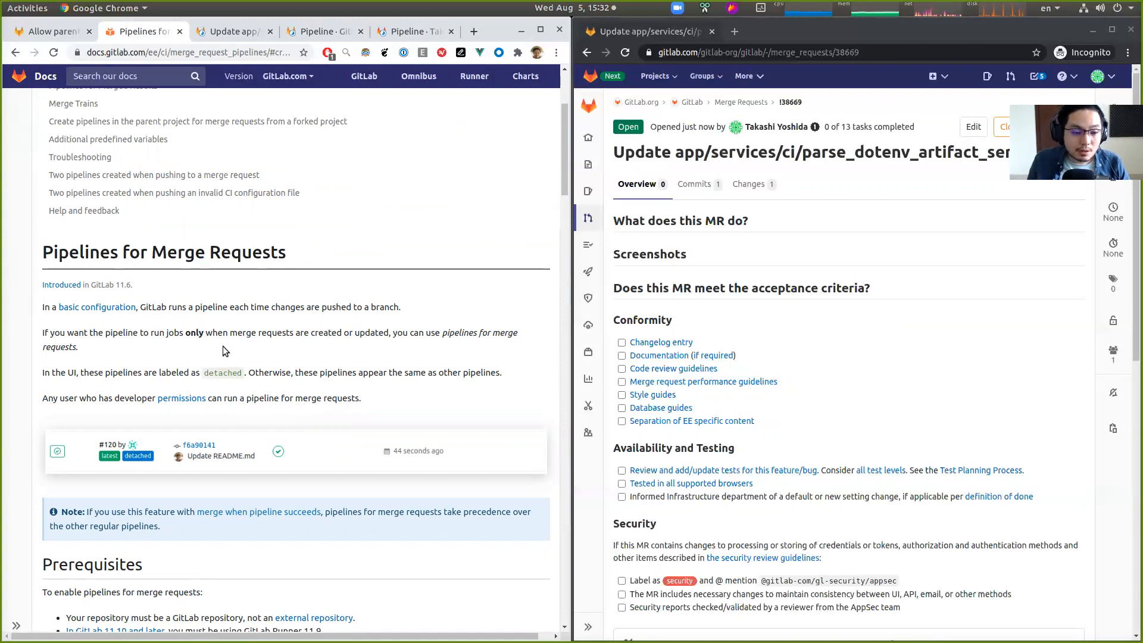
scroll(224, 347, down, 20)
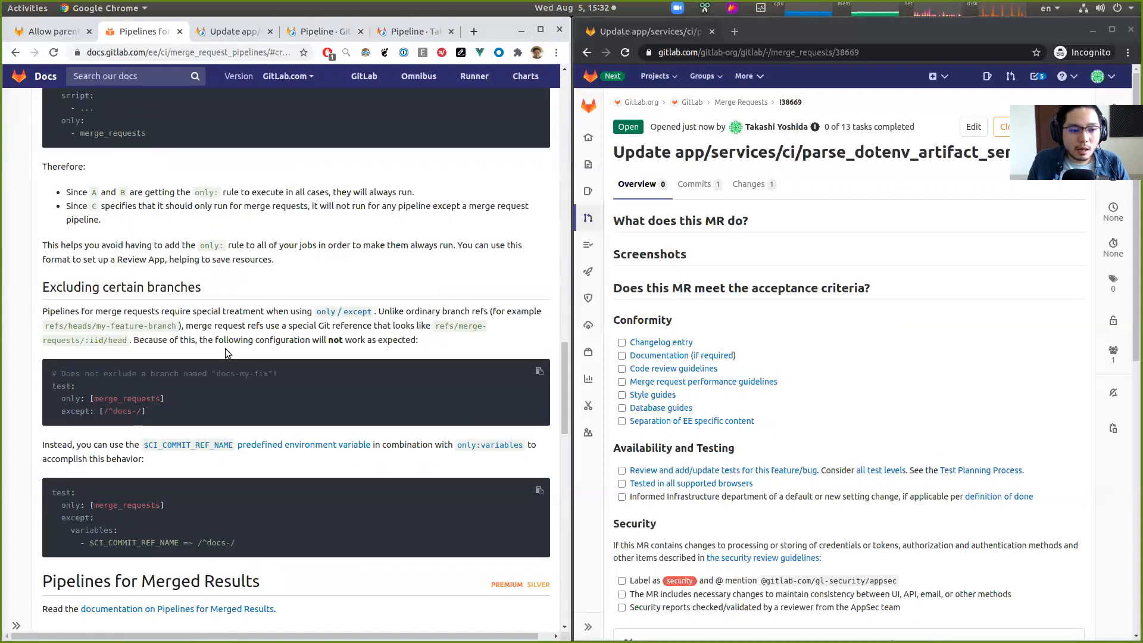
scroll(225, 348, down, 7)
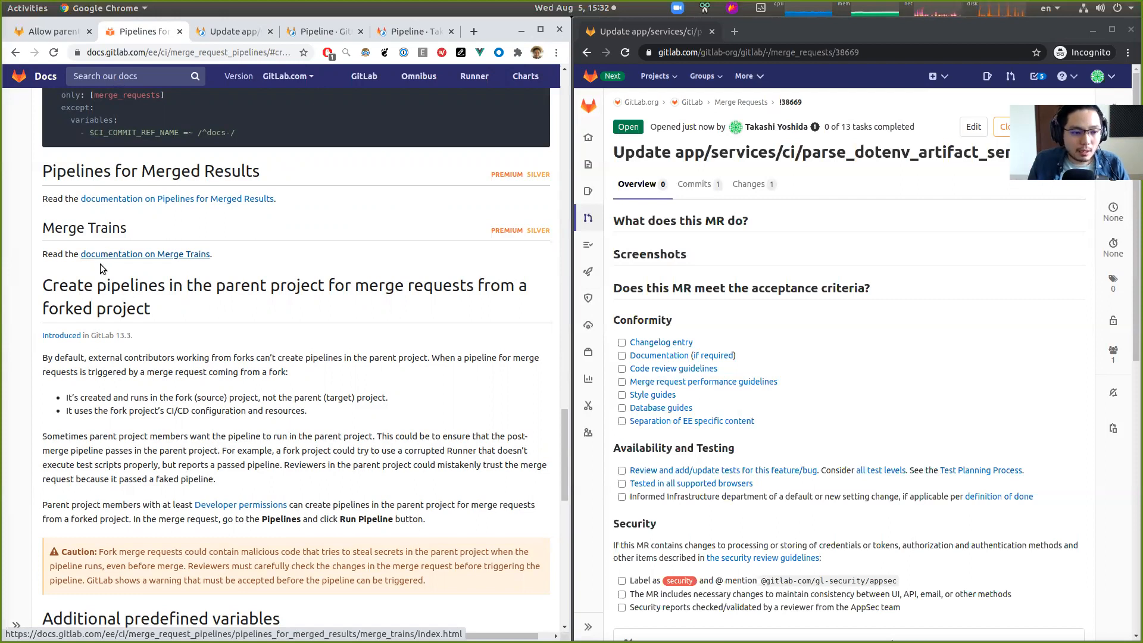
drag(163, 308, 41, 291)
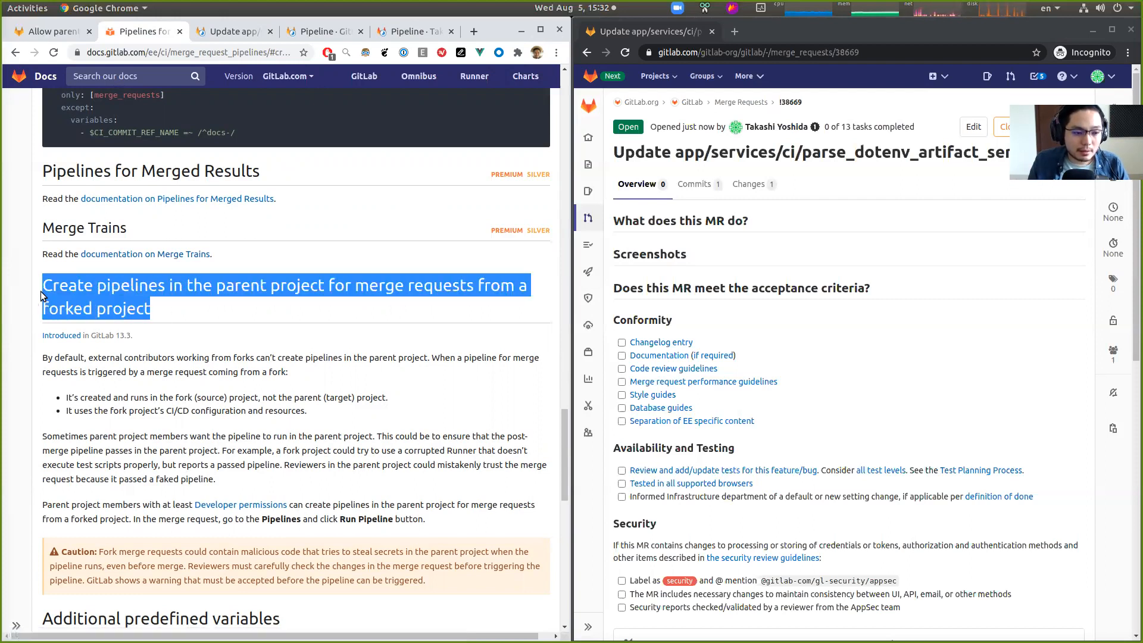
click(208, 299)
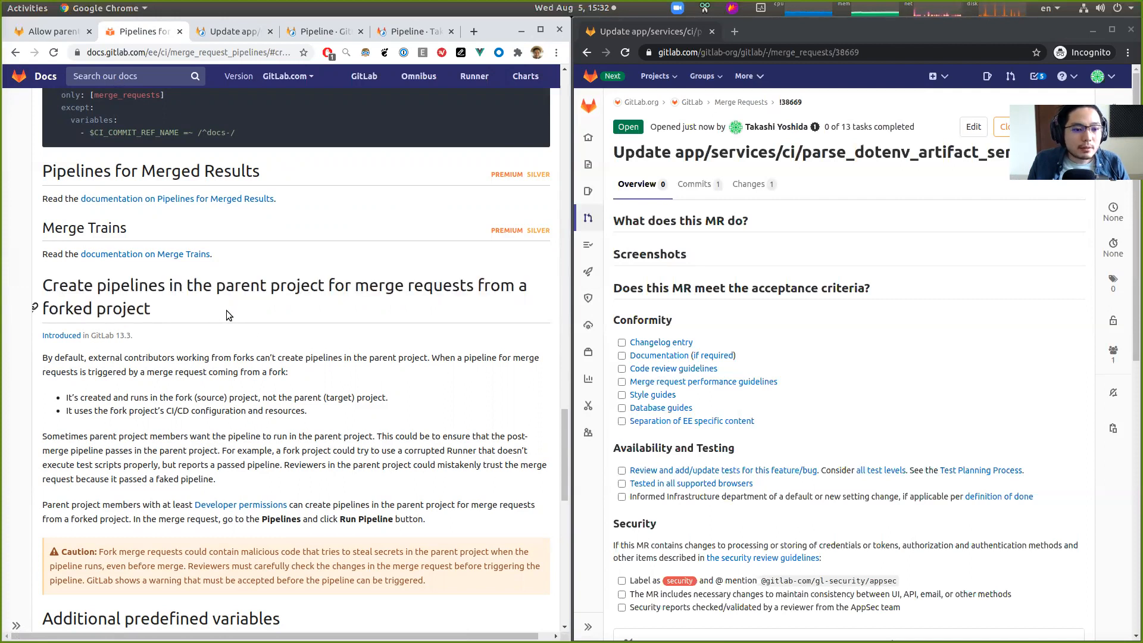
drag(154, 308, 59, 290)
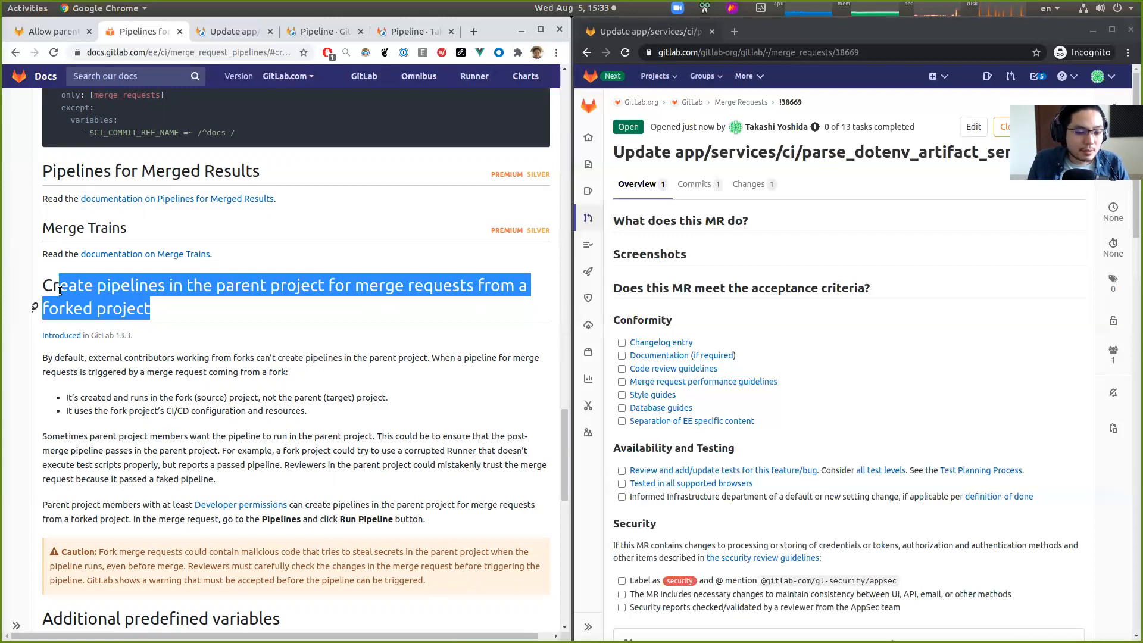
click(207, 355)
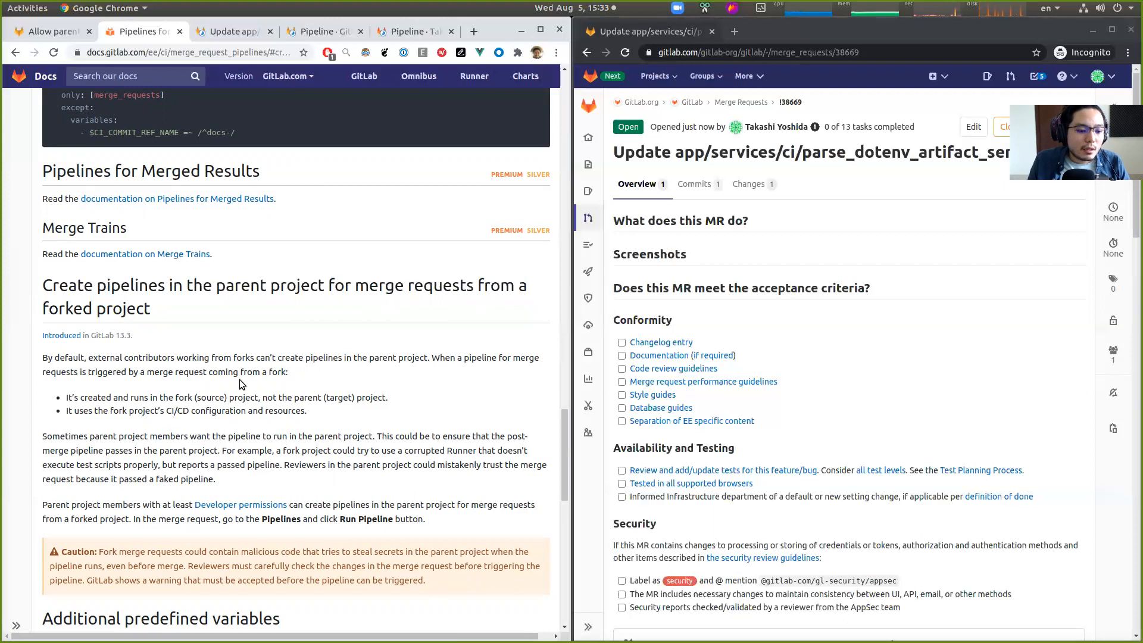